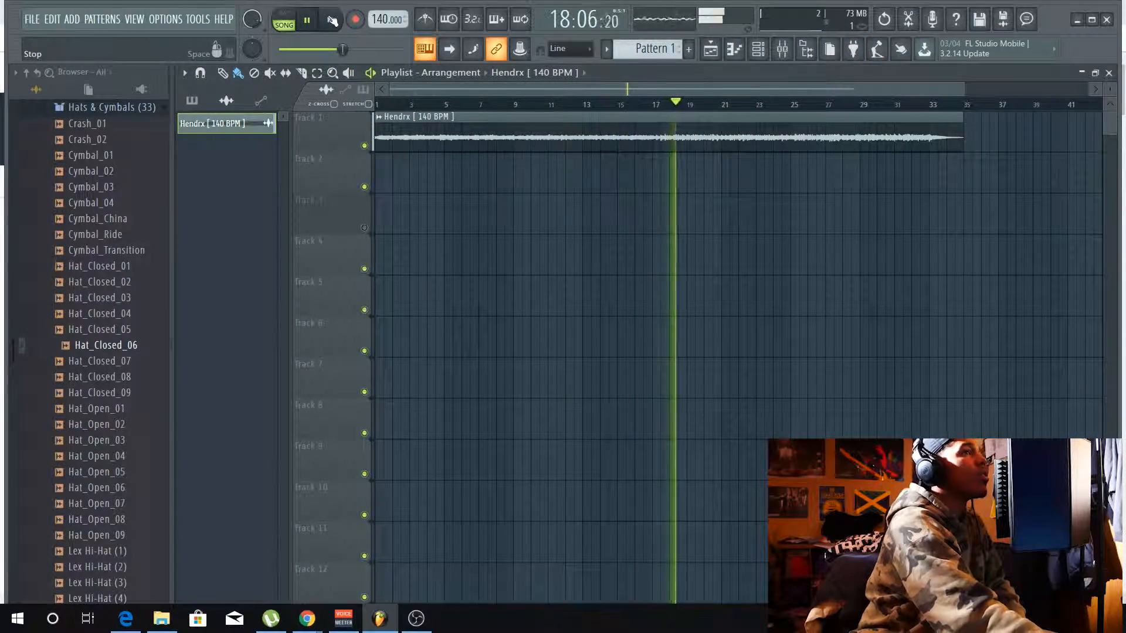
Step: Stop the song playback and show all channels in the channel rack instead of only the audio ones
{"action": "left_click", "coordinate": [331, 20]}
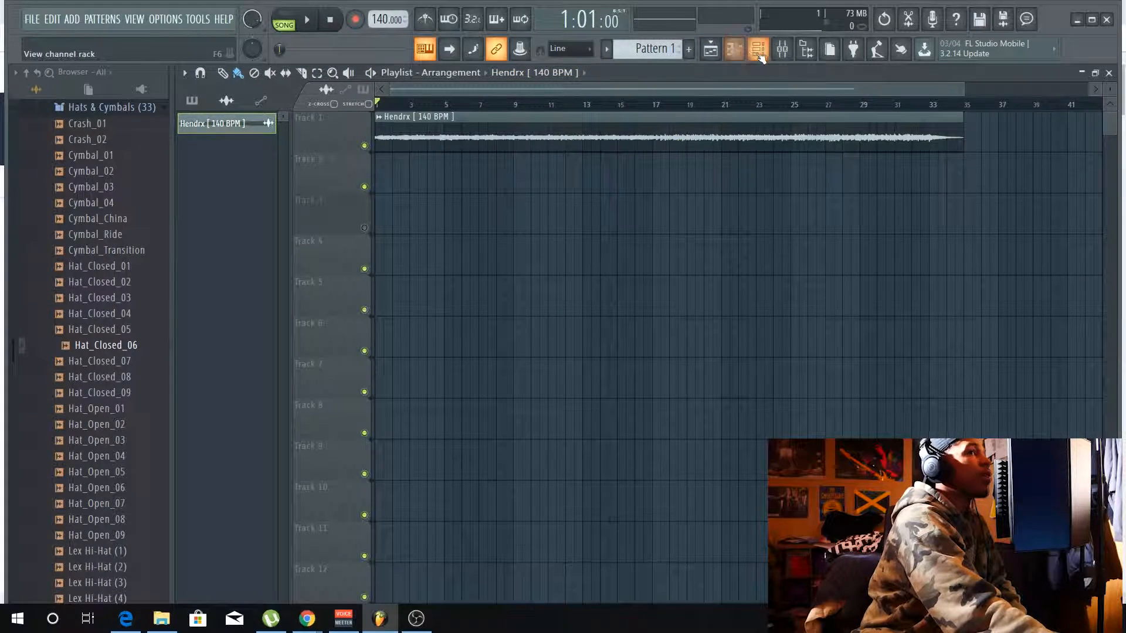
{"action": "left_click", "coordinate": [758, 51]}
{"action": "left_click", "coordinate": [282, 75]}
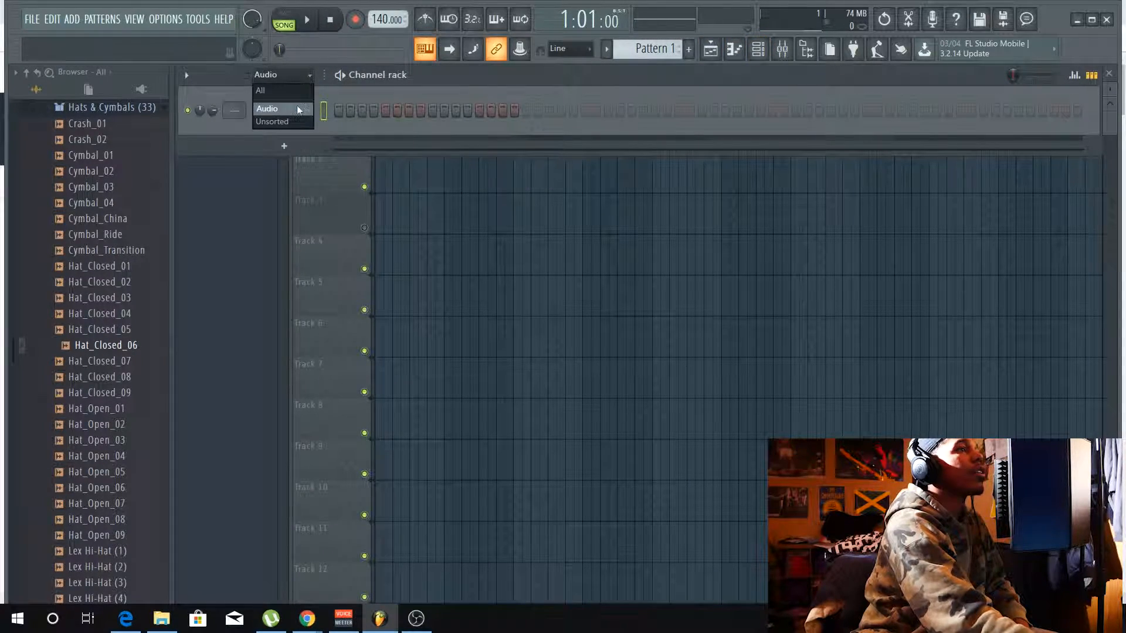
{"action": "left_click", "coordinate": [294, 93]}
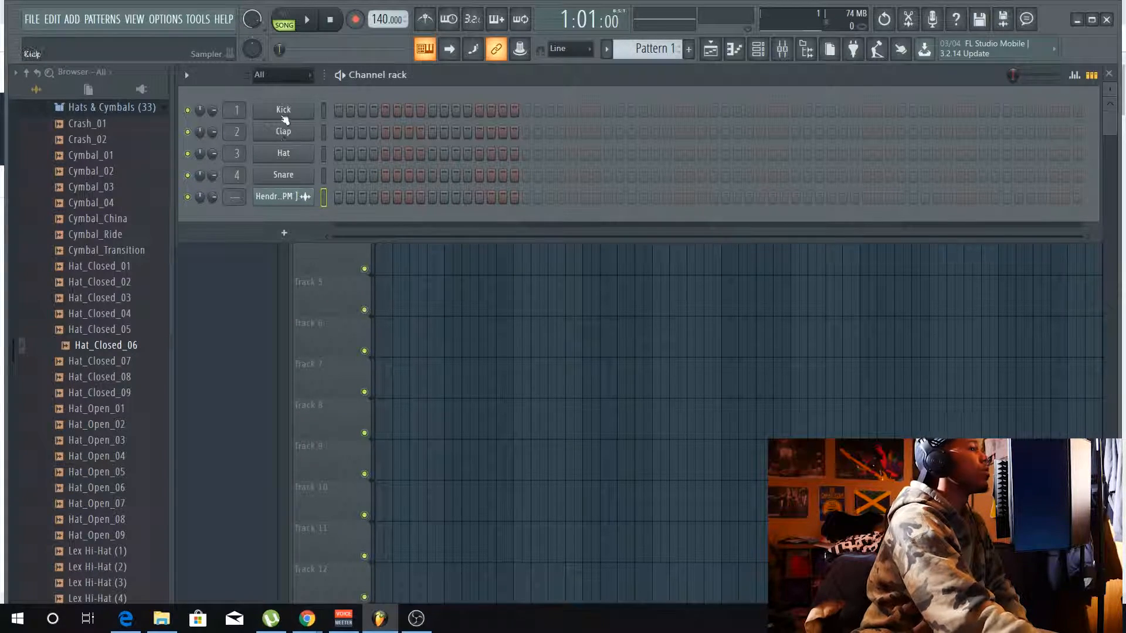
Step: Load the Kick_02 sample onto the Kick channel and the Snare_Clap_02 sample onto the Clap channel
{"action": "left_click", "coordinate": [134, 110]}
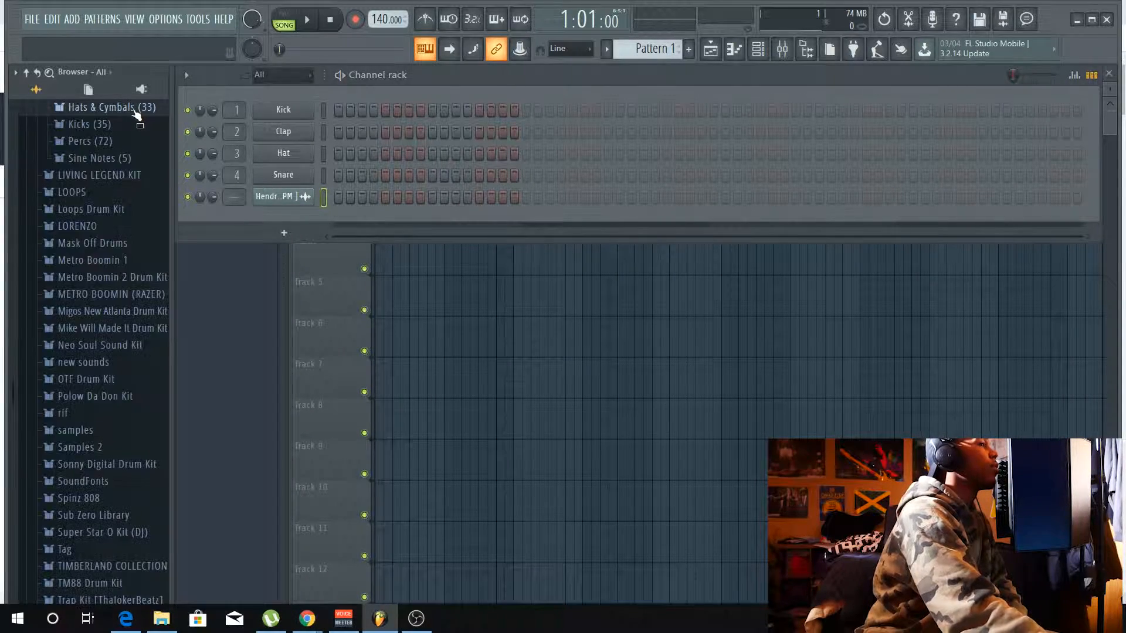
{"action": "left_click", "coordinate": [135, 127]}
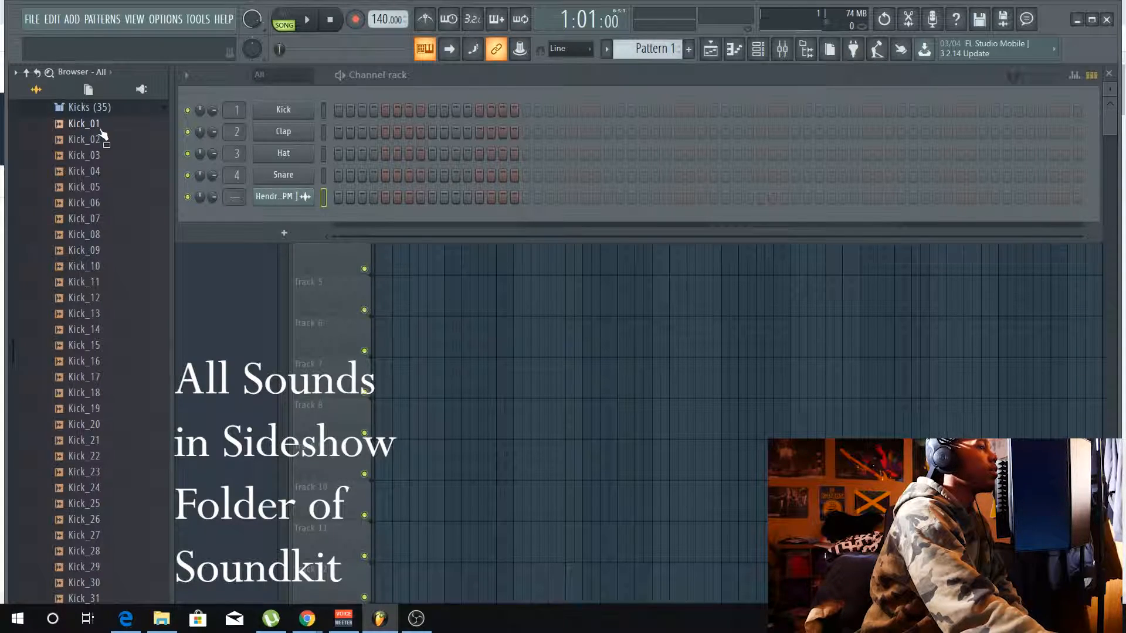
{"action": "scroll", "coordinate": [119, 154], "scroll_direction": "down", "scroll_amount": 5}
{"action": "scroll", "coordinate": [118, 156], "scroll_direction": "up", "scroll_amount": 10}
{"action": "scroll", "coordinate": [126, 170], "scroll_direction": "down", "scroll_amount": 3}
{"action": "scroll", "coordinate": [128, 176], "scroll_direction": "down", "scroll_amount": 3}
{"action": "left_click_drag", "start_coordinate": [106, 123], "coordinate": [283, 131]}
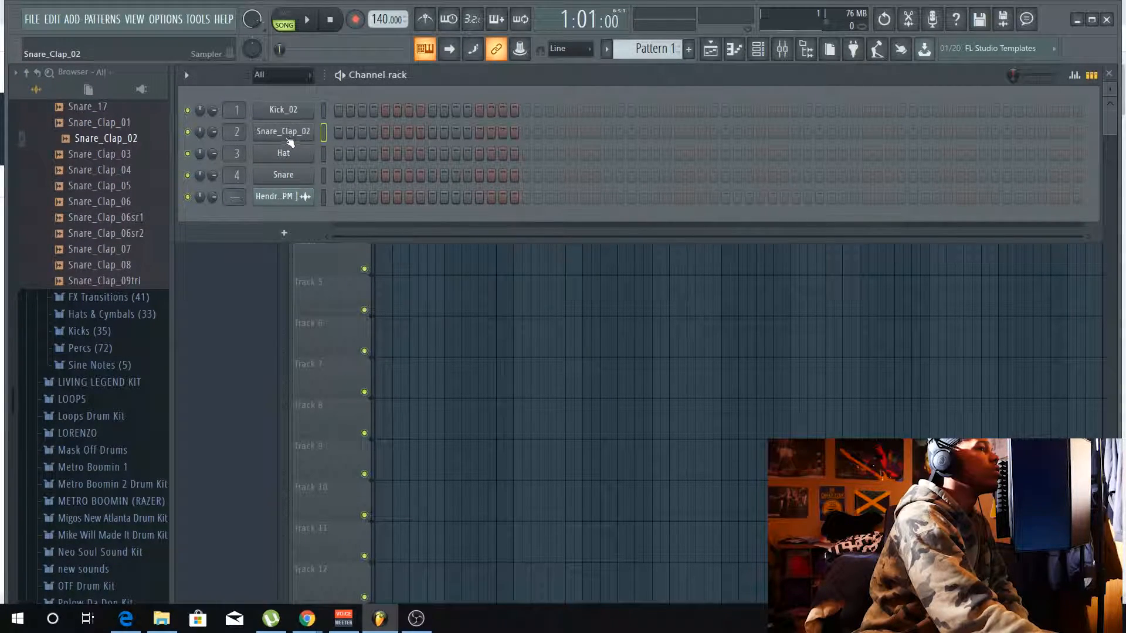
Step: Raise the fade-out of the Snare_Clap_02 sample to about 43% in its precomputed effects
{"action": "left_click", "coordinate": [282, 132]}
{"action": "left_click_drag", "start_coordinate": [463, 209], "coordinate": [462, 113]}
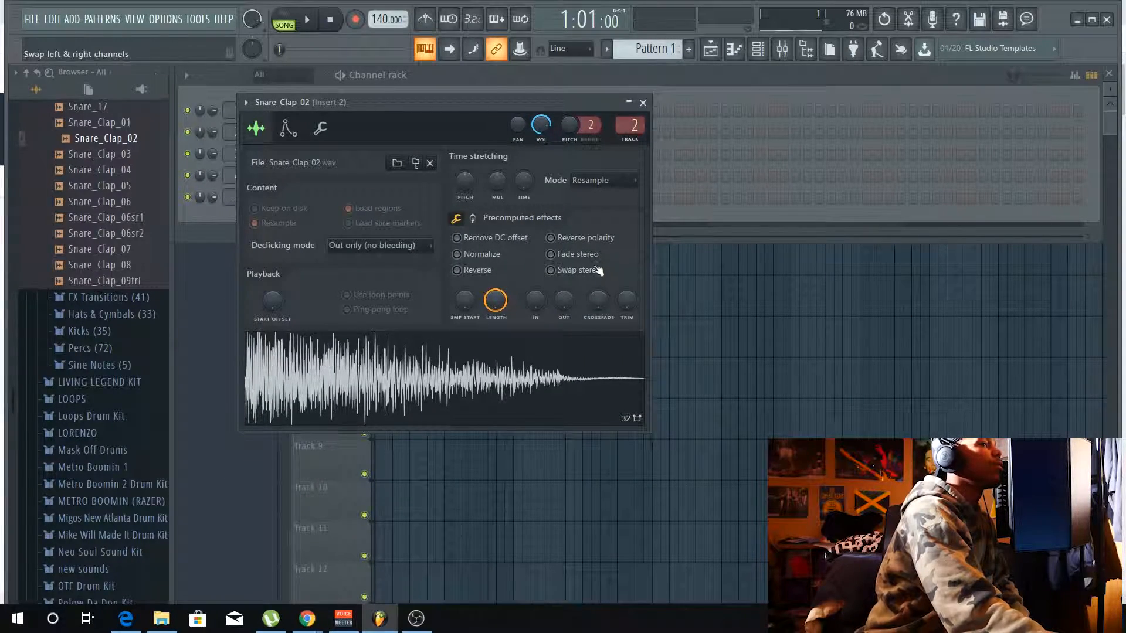
{"action": "left_click", "coordinate": [231, 134]}
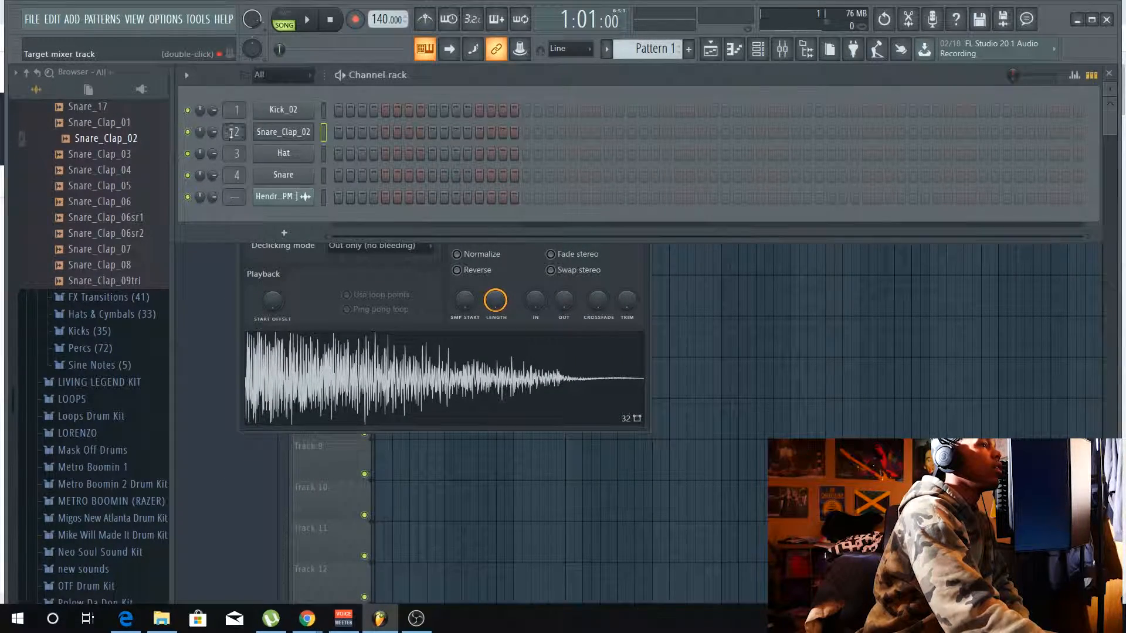
{"action": "left_click", "coordinate": [283, 132]}
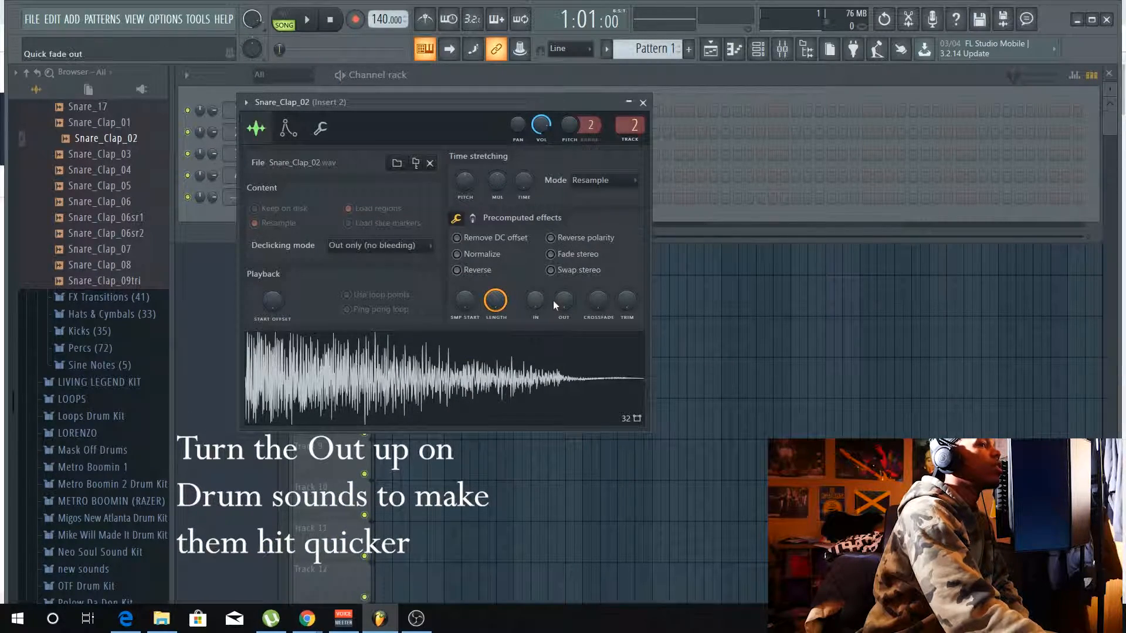
{"action": "left_click_drag", "start_coordinate": [563, 301], "coordinate": [564, 281]}
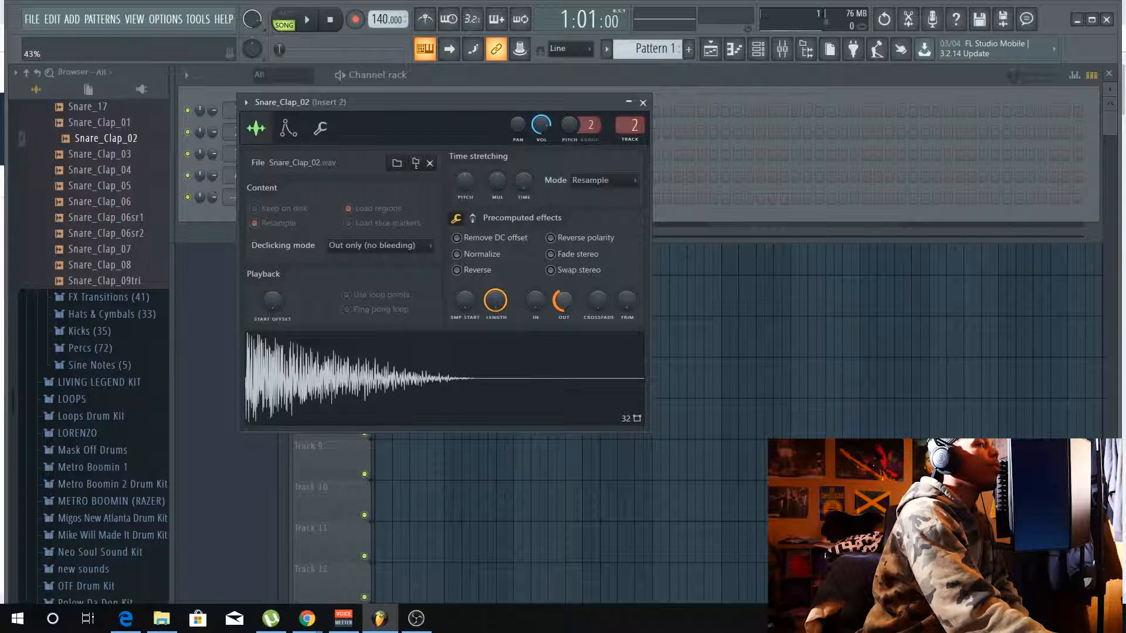
{"action": "left_click", "coordinate": [643, 103]}
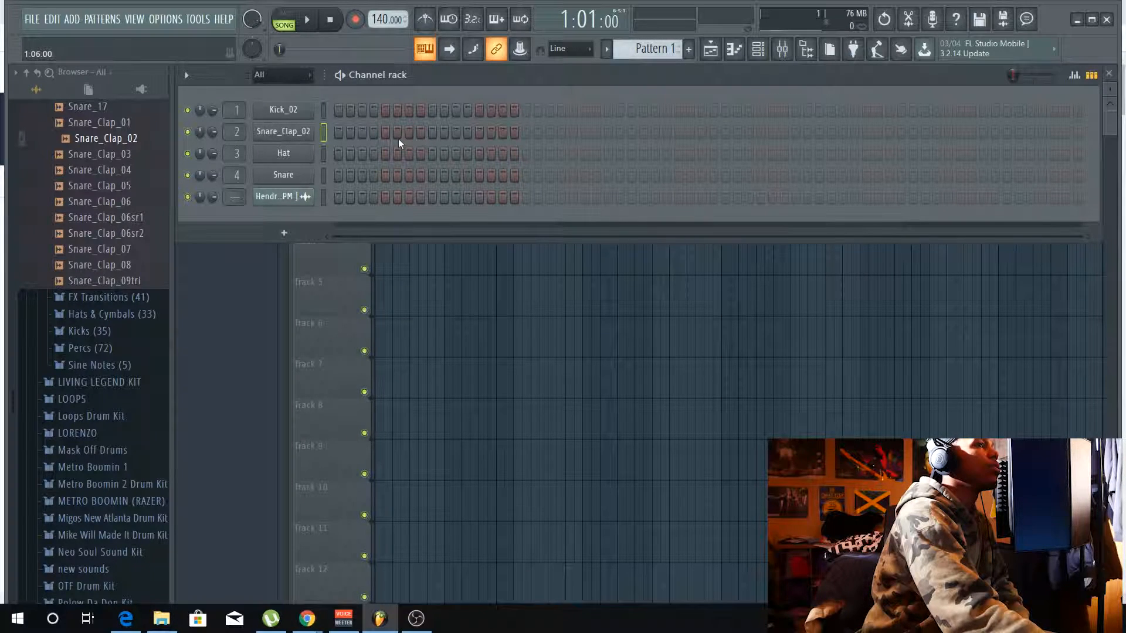
Step: Play in pattern mode and place Snare_Clap_02 hits on steps 9, 25, 41 and 57
{"action": "key", "text": "l"}
{"action": "key", "text": "space"}
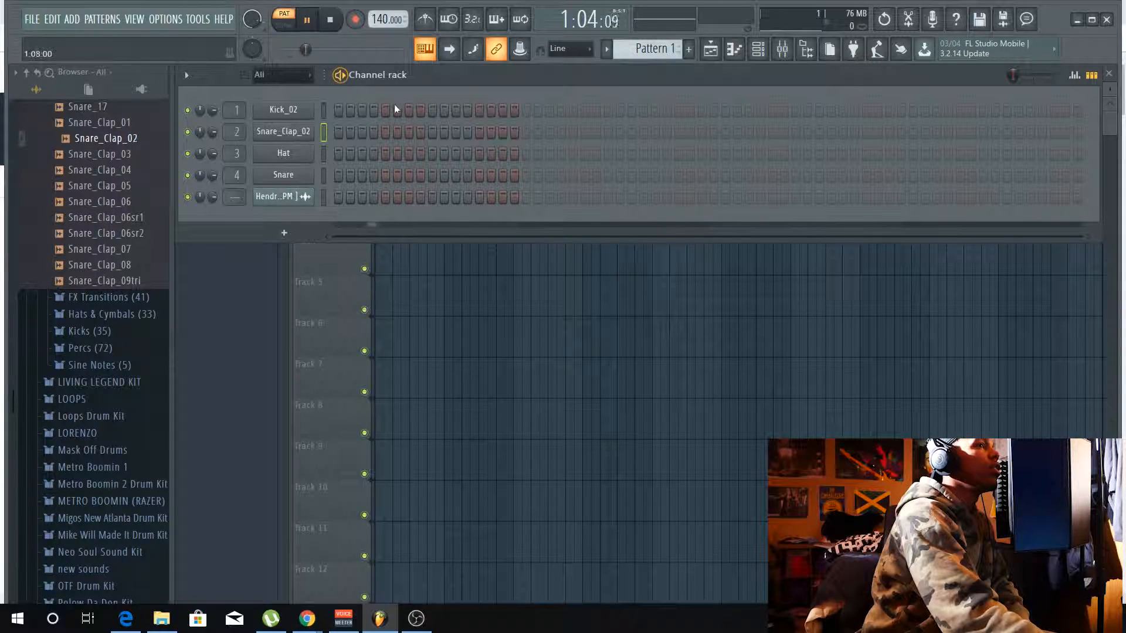
{"action": "left_click", "coordinate": [433, 133]}
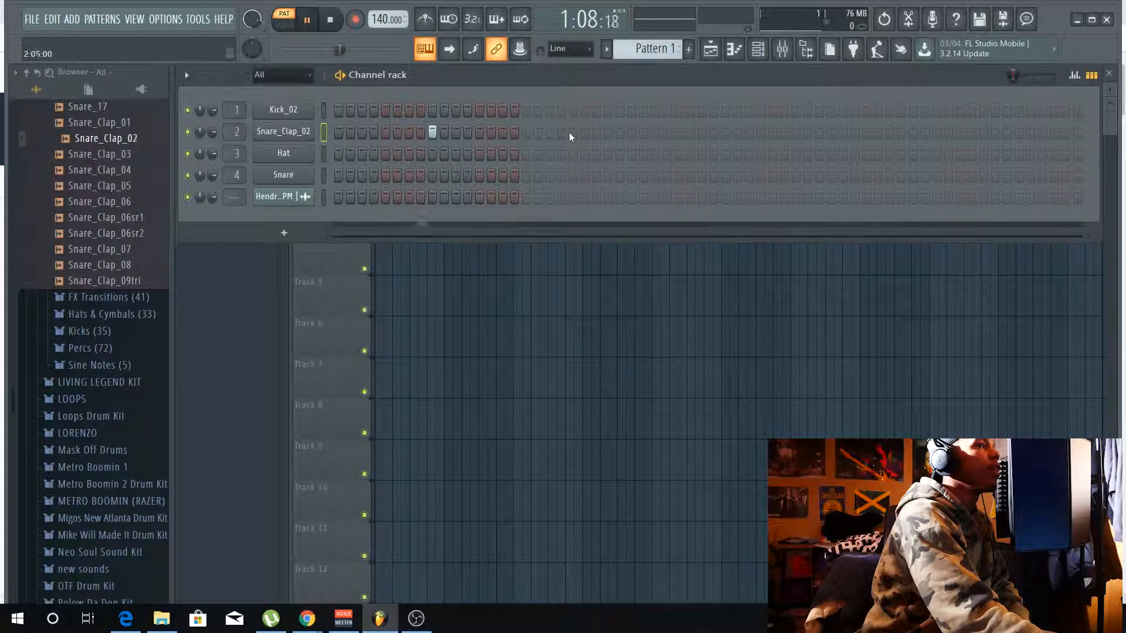
{"action": "left_click", "coordinate": [620, 132]}
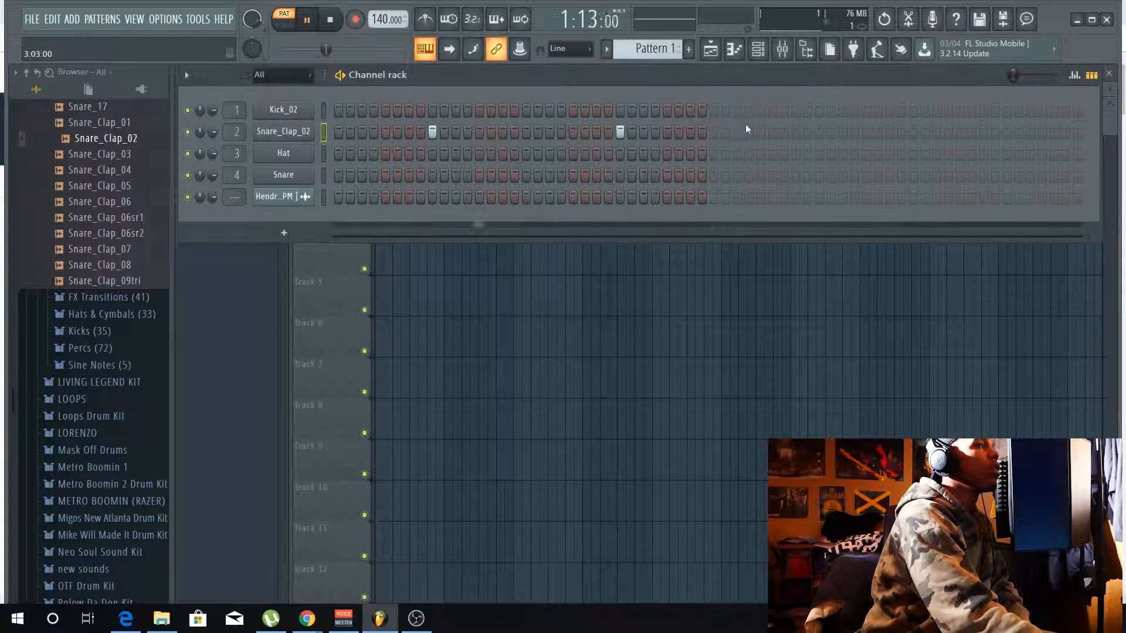
{"action": "left_click", "coordinate": [808, 132]}
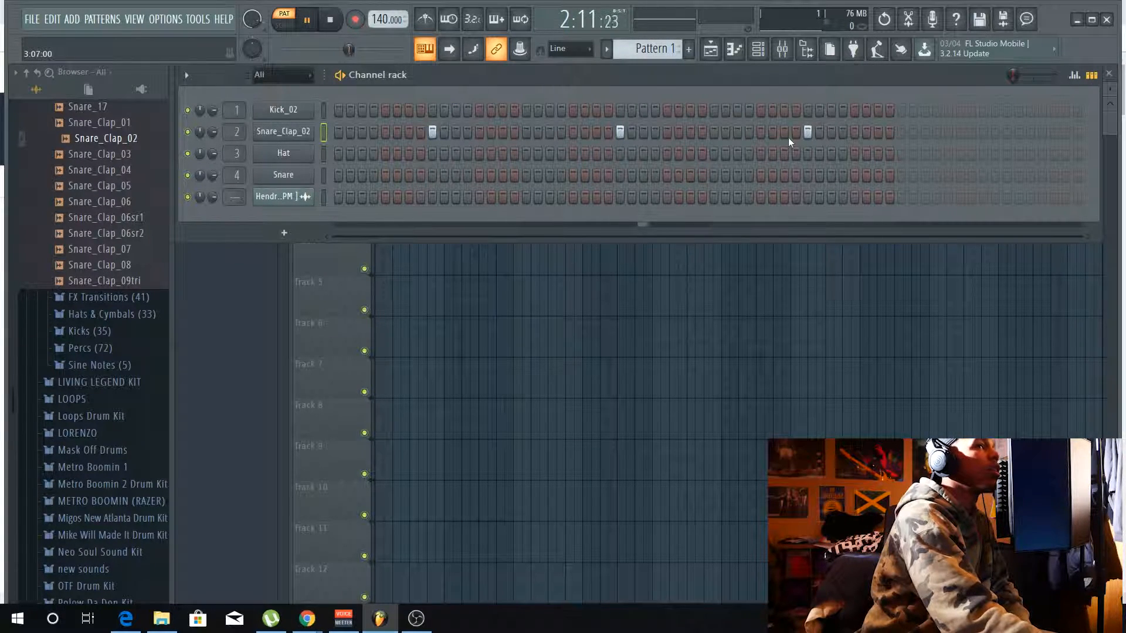
{"action": "left_click", "coordinate": [997, 133]}
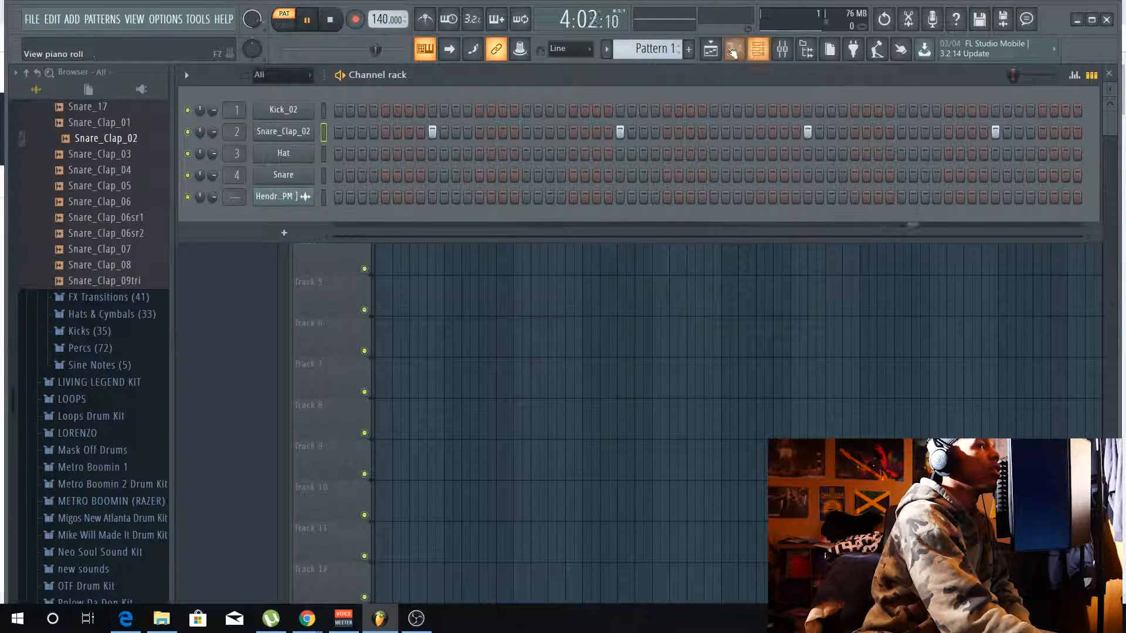
Step: Paint eight consecutive Pattern 1 clips on playlist Track 2, from bar 1 up to bar 33
{"action": "left_click", "coordinate": [711, 50]}
{"action": "left_click", "coordinate": [385, 173]}
{"action": "right_click", "coordinate": [508, 187]}
{"action": "left_click", "coordinate": [643, 51]}
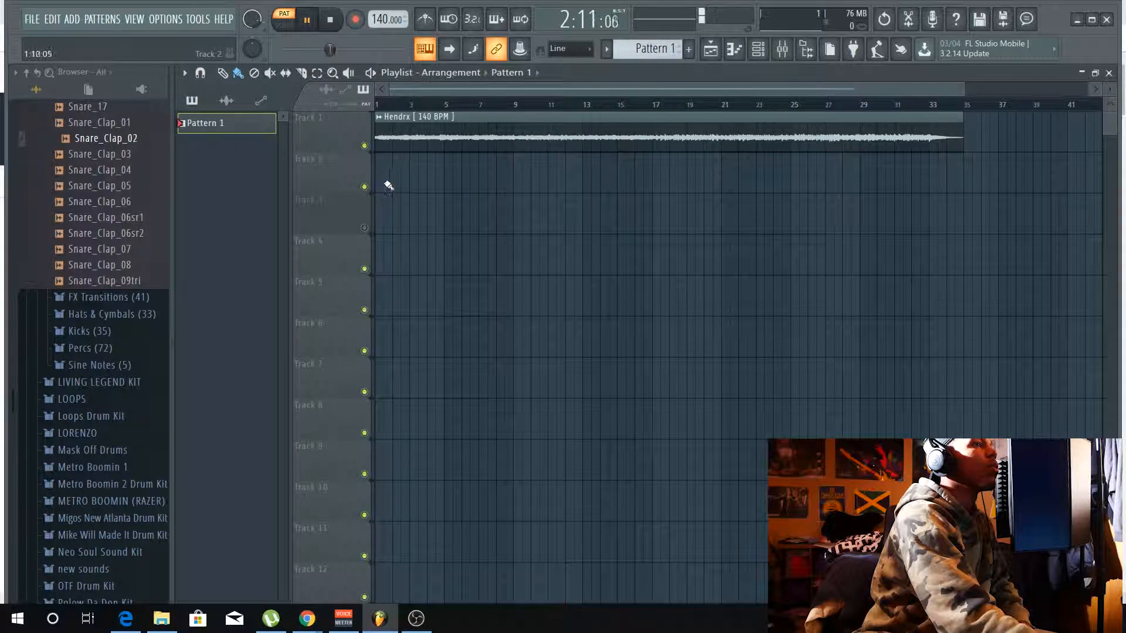
{"action": "left_click_drag", "start_coordinate": [381, 184], "coordinate": [936, 167]}
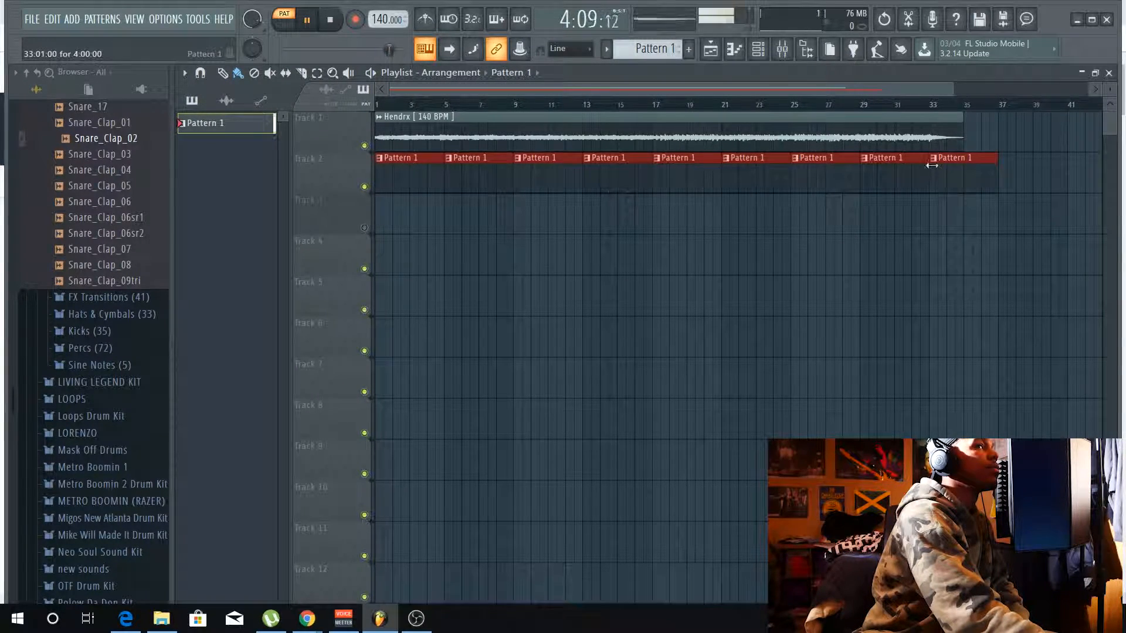
{"action": "right_click", "coordinate": [968, 166]}
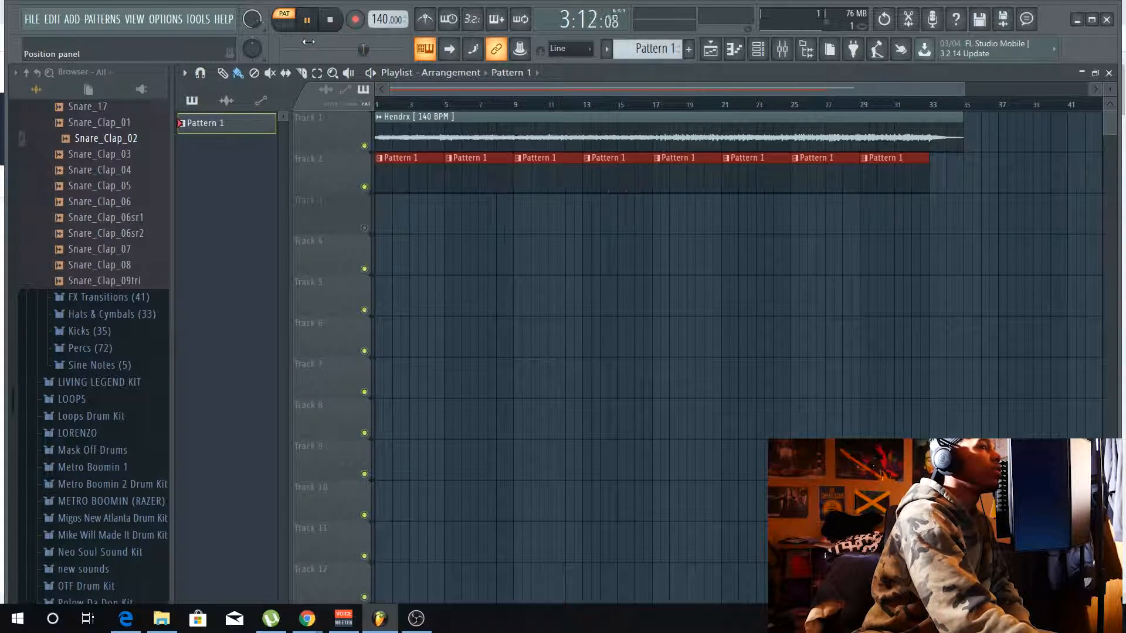
Step: Play the arrangement in song mode to hear the Hendrx sample with the claps, and stop playback
{"action": "key", "text": "l"}
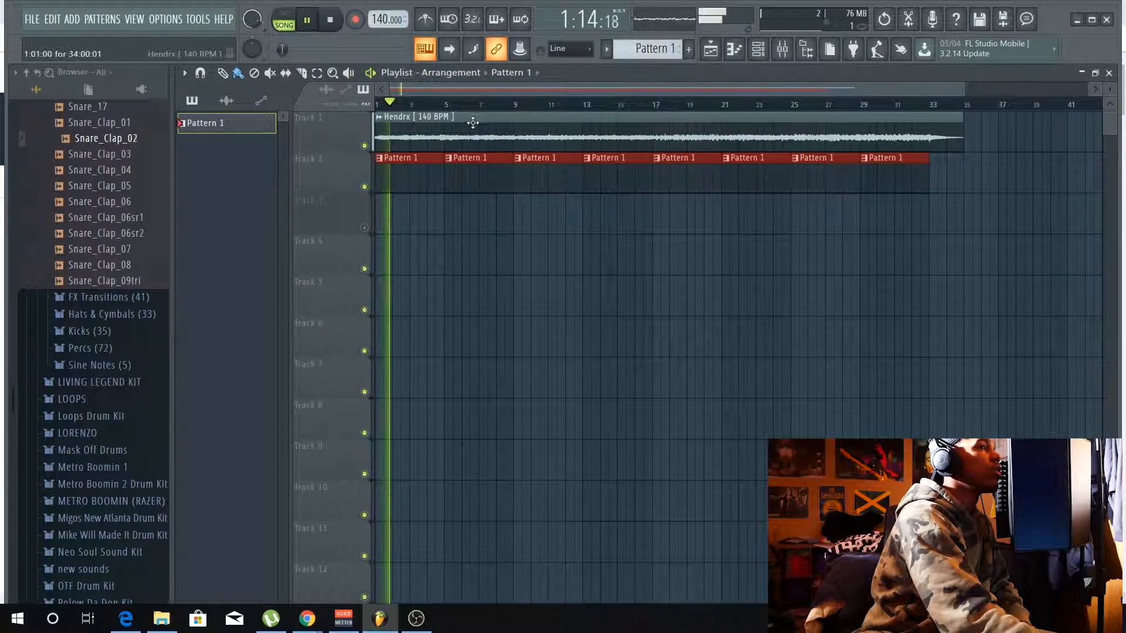
{"action": "double_click", "coordinate": [455, 122]}
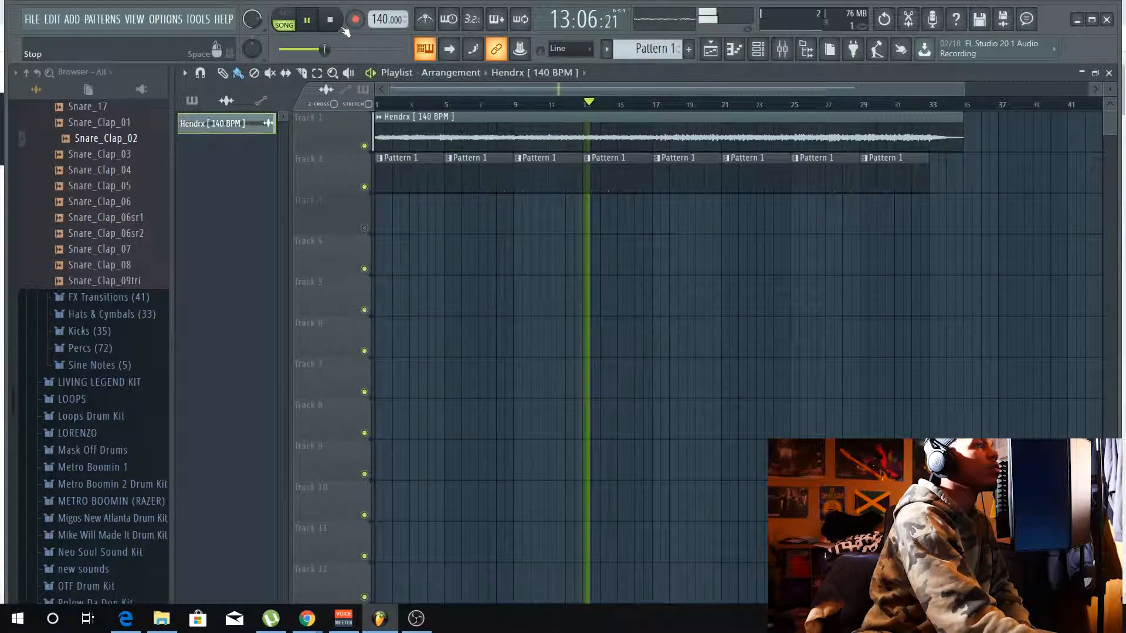
{"action": "left_click", "coordinate": [342, 27]}
Step: Place Kick_02 hits on steps 1, 7, 11 and 15 of Pattern 1 while it plays in pattern mode
{"action": "left_click", "coordinate": [735, 50]}
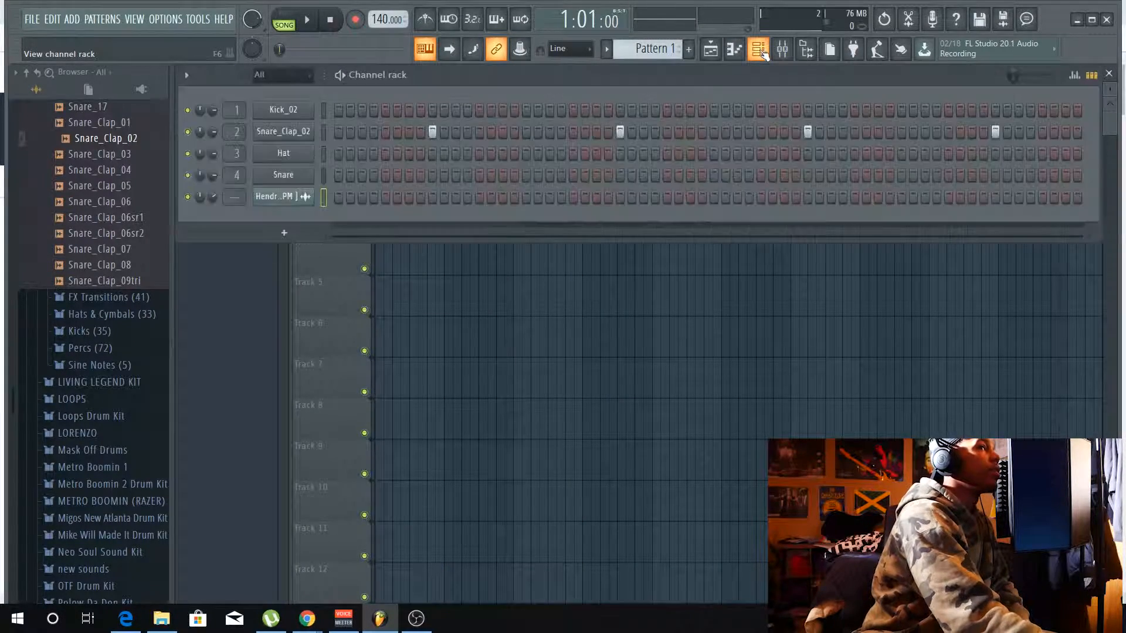
{"action": "left_click", "coordinate": [339, 111]}
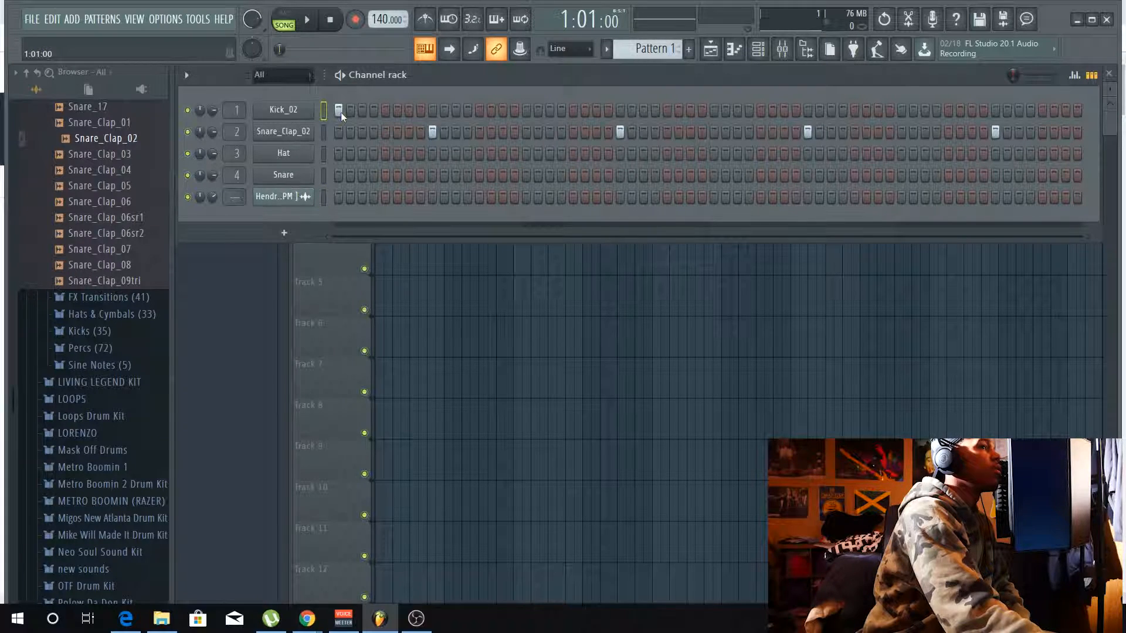
{"action": "left_click", "coordinate": [346, 77]}
{"action": "left_click", "coordinate": [347, 79]}
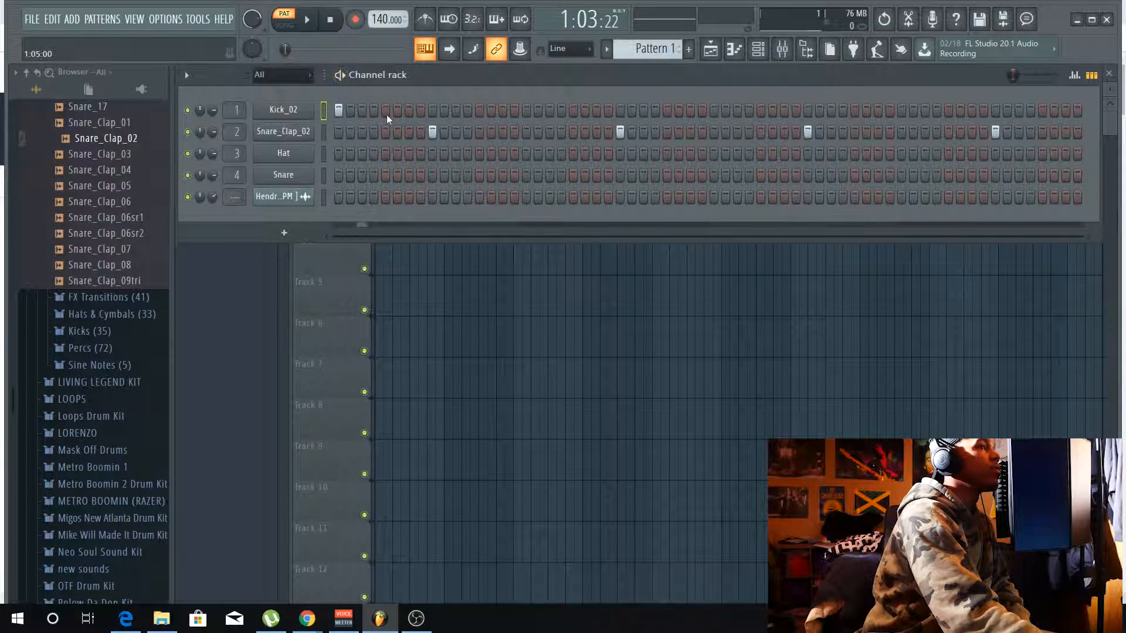
{"action": "left_click", "coordinate": [409, 111]}
{"action": "left_click", "coordinate": [341, 75]}
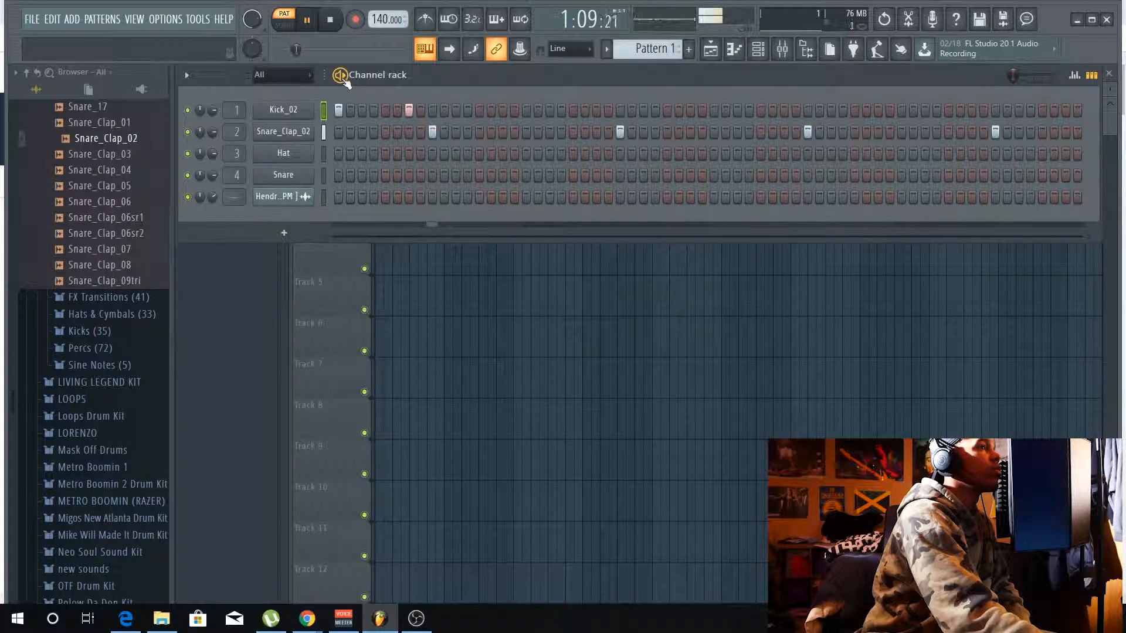
{"action": "left_click", "coordinate": [502, 111]}
{"action": "left_click", "coordinate": [455, 110]}
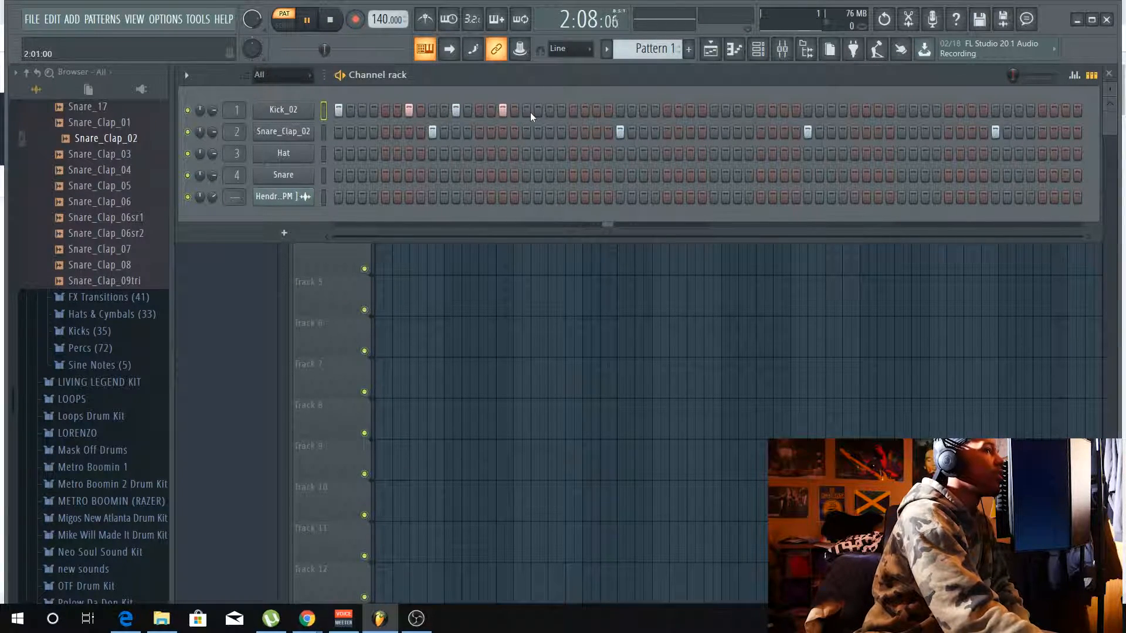
Step: Add Kick_02 hits on steps 19 and 21, trying out and removing extra hits on steps 22, 23 and 24
{"action": "left_click", "coordinate": [550, 111]}
{"action": "left_click", "coordinate": [594, 111]}
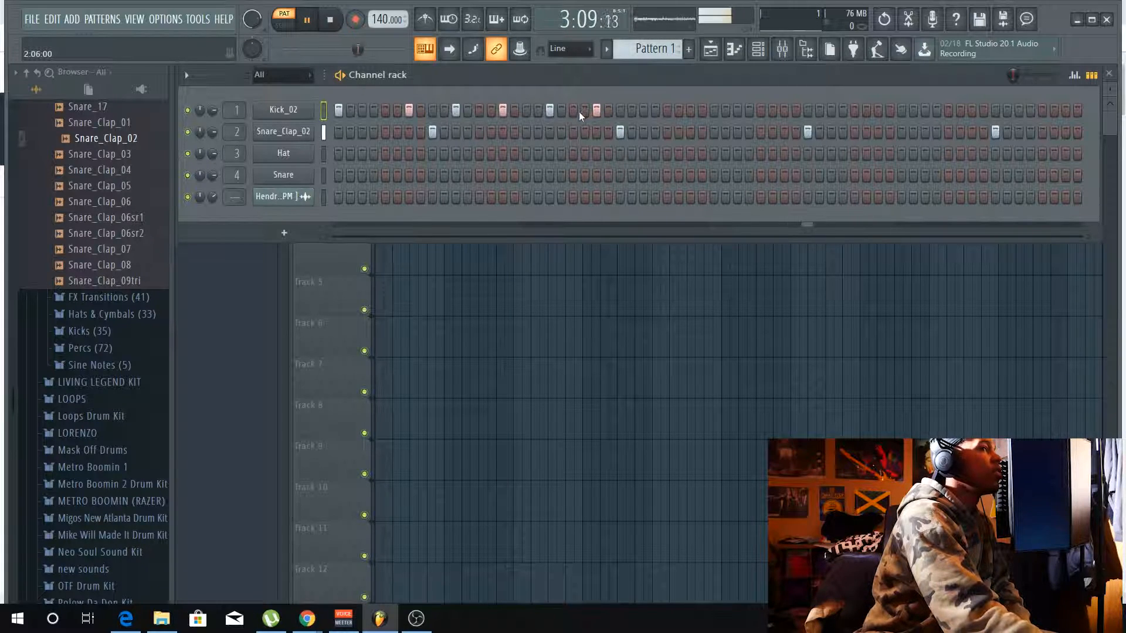
{"action": "left_click", "coordinate": [576, 112]}
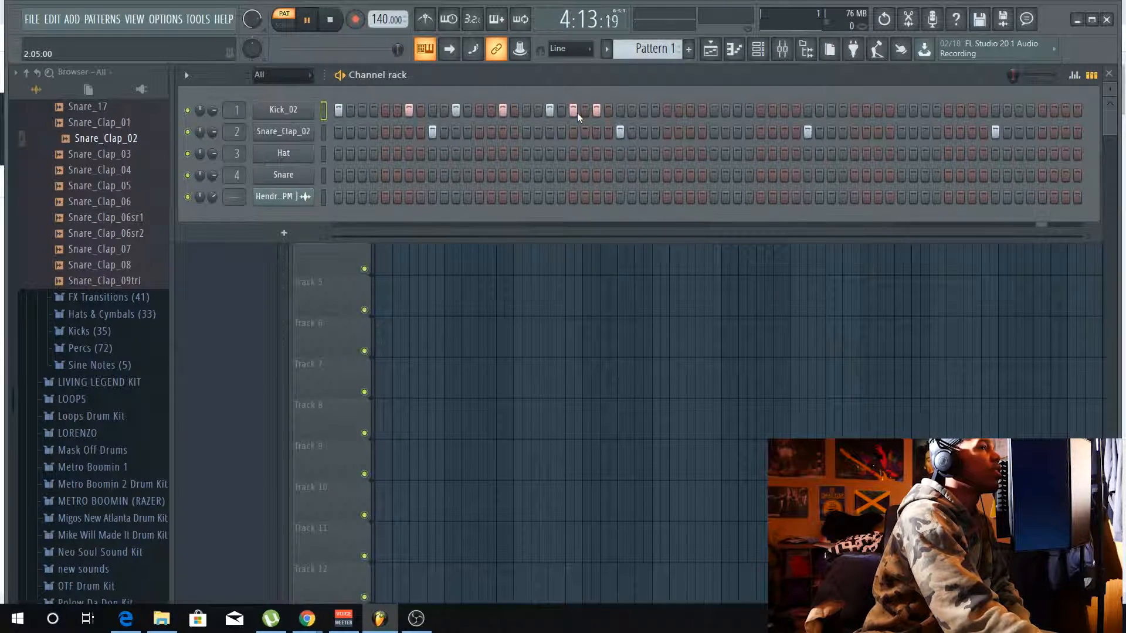
{"action": "left_click", "coordinate": [581, 113]}
{"action": "right_click", "coordinate": [574, 112]}
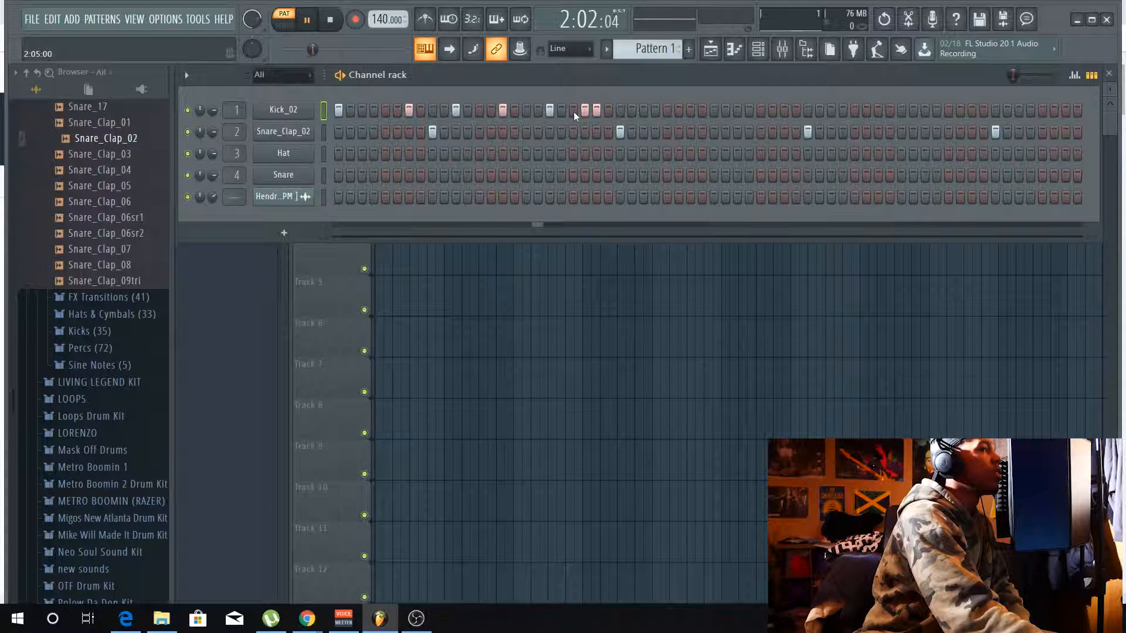
{"action": "left_click", "coordinate": [576, 112]}
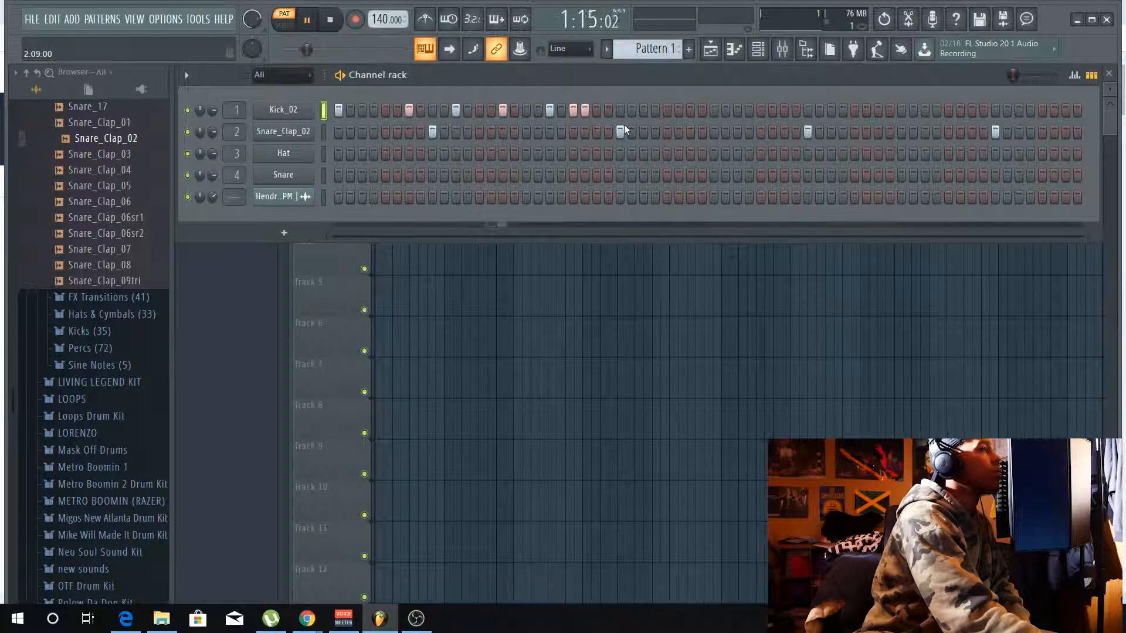
{"action": "left_click", "coordinate": [607, 111]}
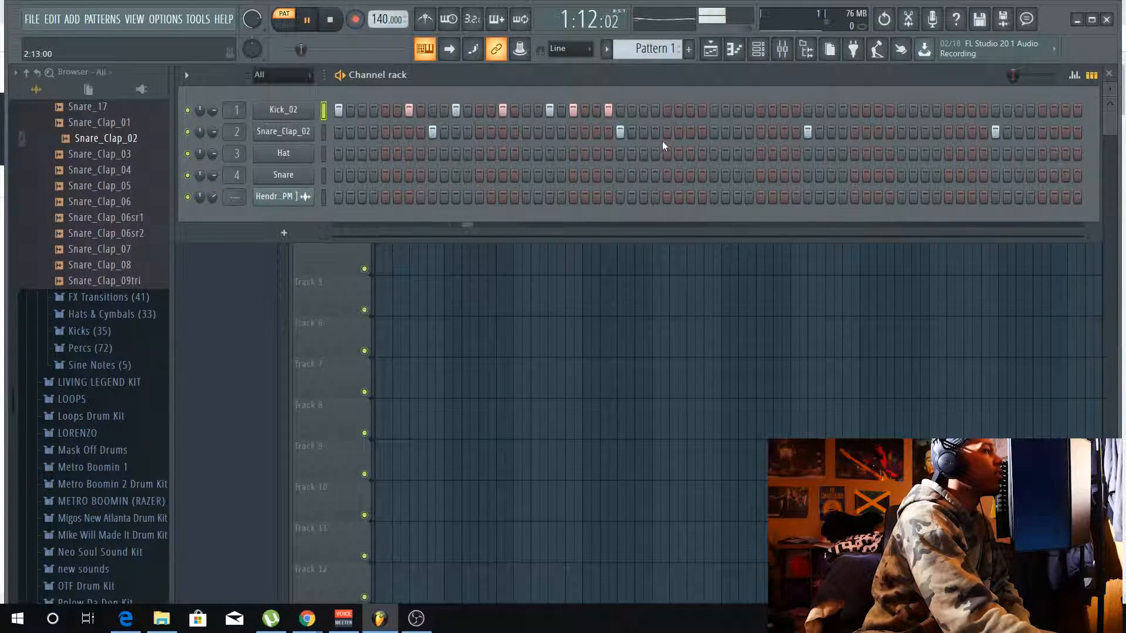
{"action": "left_click", "coordinate": [610, 113]}
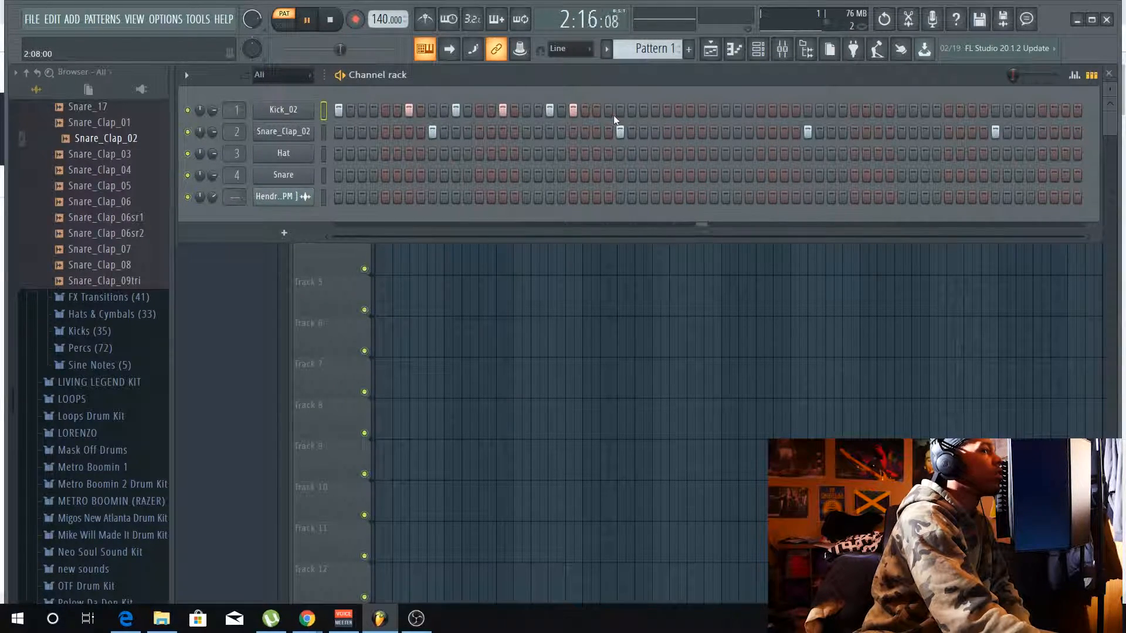
Step: Continue the kick pattern with Kick_02 hits on steps 27, 33, 39, 43 and 49
{"action": "left_click", "coordinate": [645, 111]}
{"action": "left_click", "coordinate": [713, 110]}
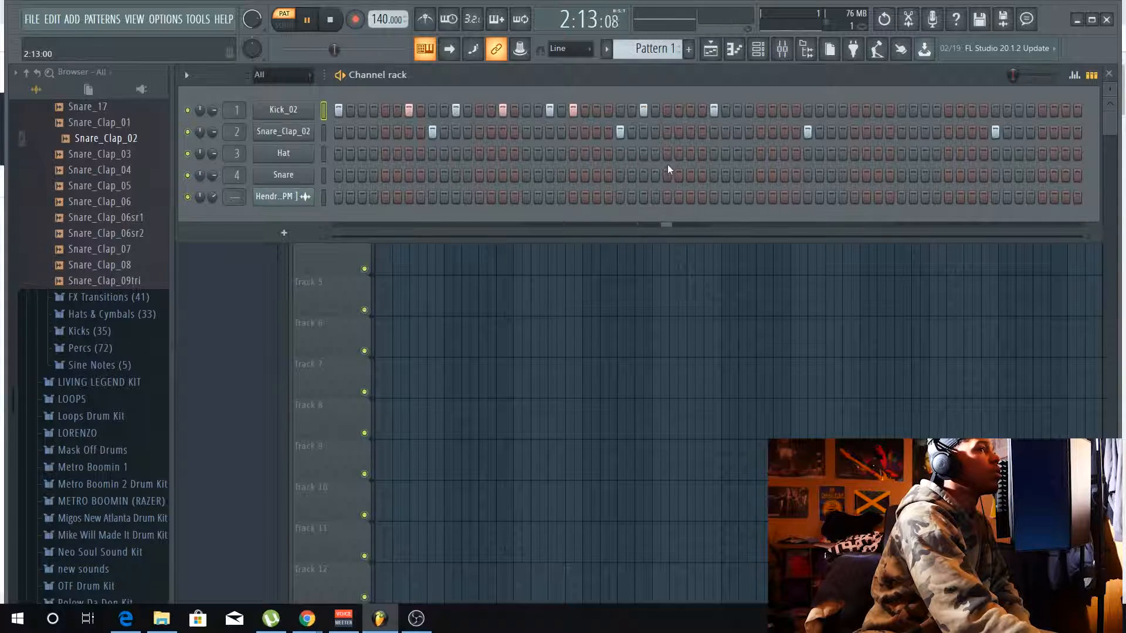
{"action": "left_click", "coordinate": [785, 111]}
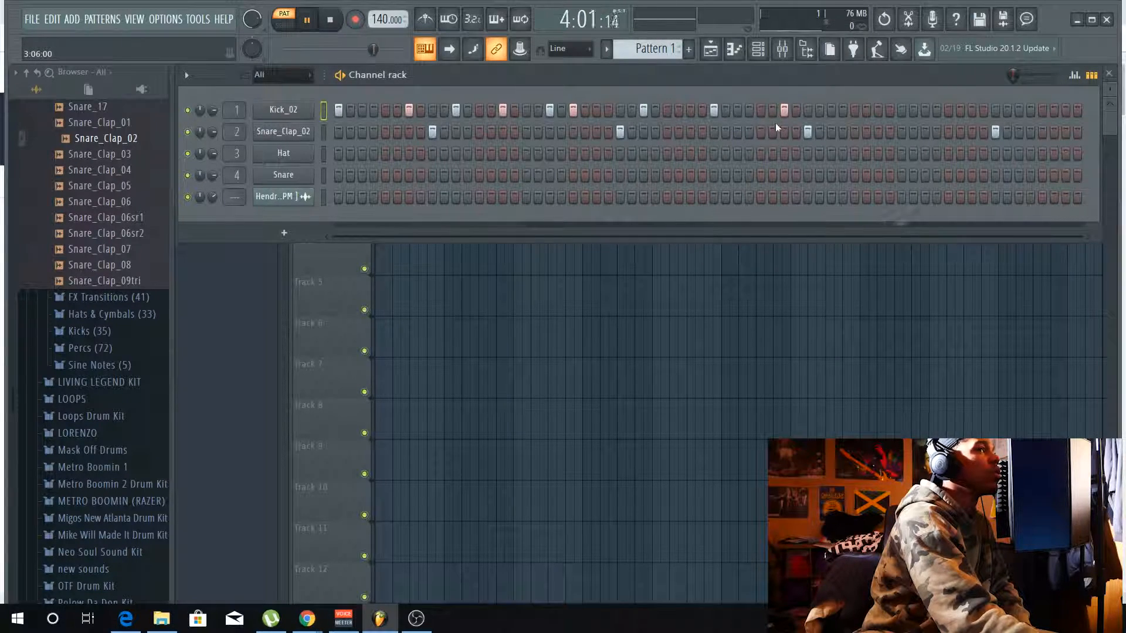
{"action": "left_click", "coordinate": [831, 110]}
{"action": "left_click", "coordinate": [901, 111]}
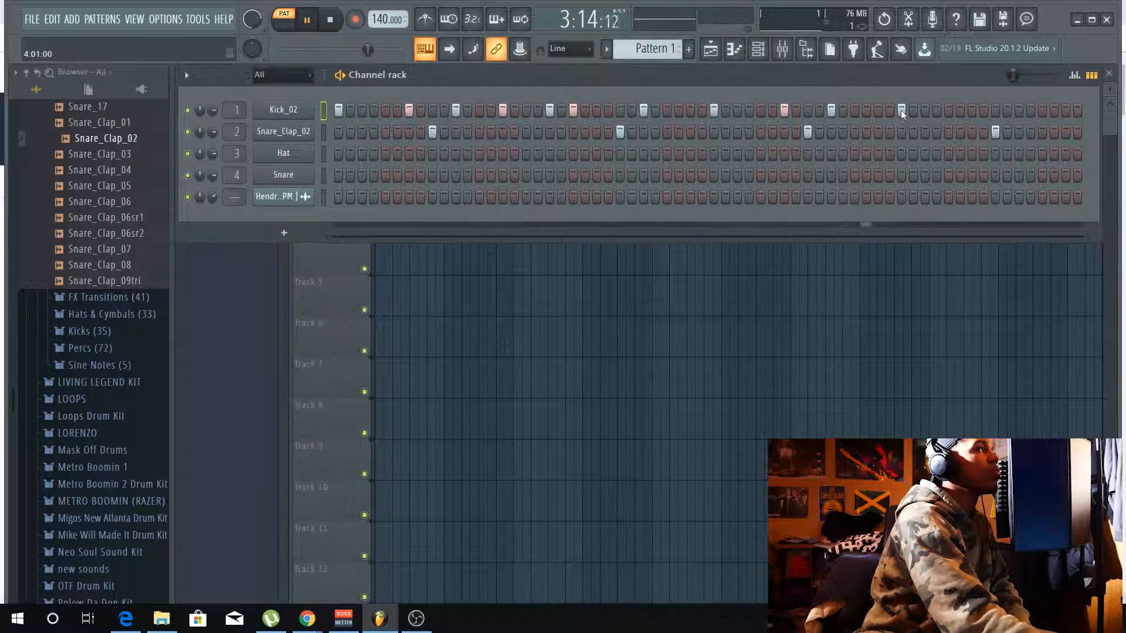
Step: Move the Kick_02 hit from step 49 to step 51 and add further hits on steps 55 and 63
{"action": "left_click", "coordinate": [901, 110]}
{"action": "left_click", "coordinate": [924, 110]}
{"action": "left_click", "coordinate": [972, 111]}
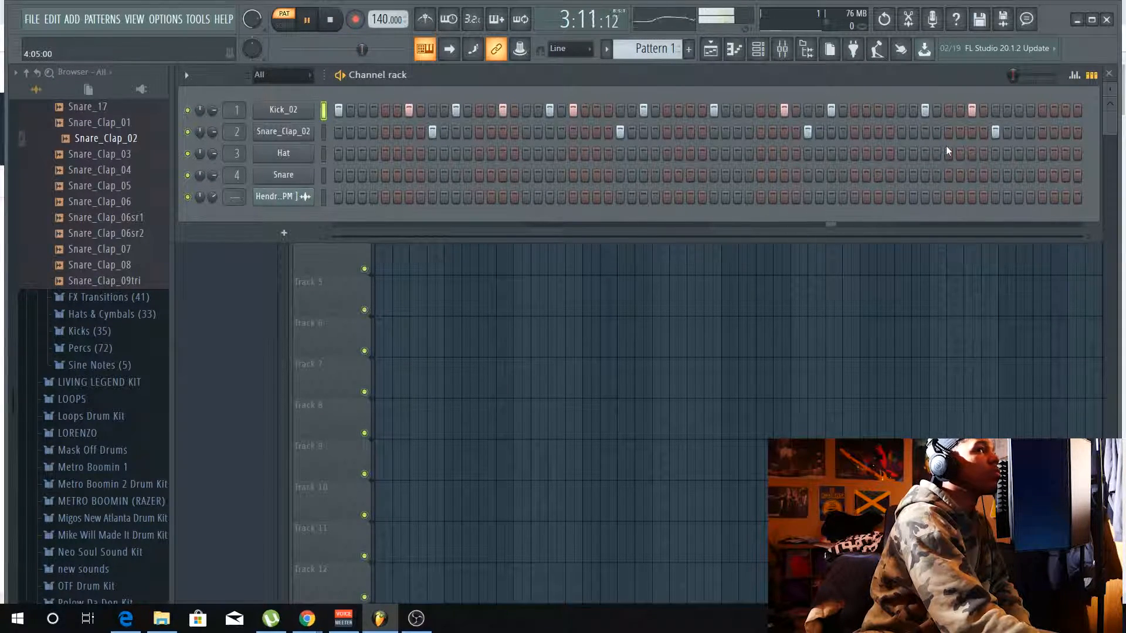
{"action": "left_click", "coordinate": [1064, 111]}
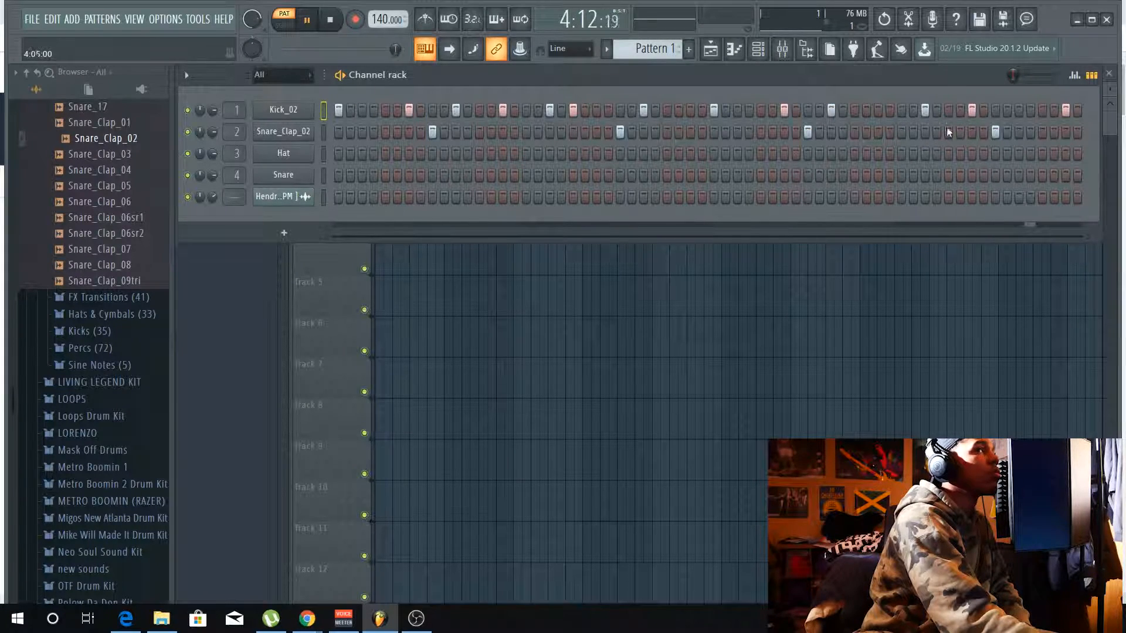
Step: Play the arrangement in song mode to hear the kick pattern with the Hendrx sample, and stop playback
{"action": "left_click", "coordinate": [723, 53]}
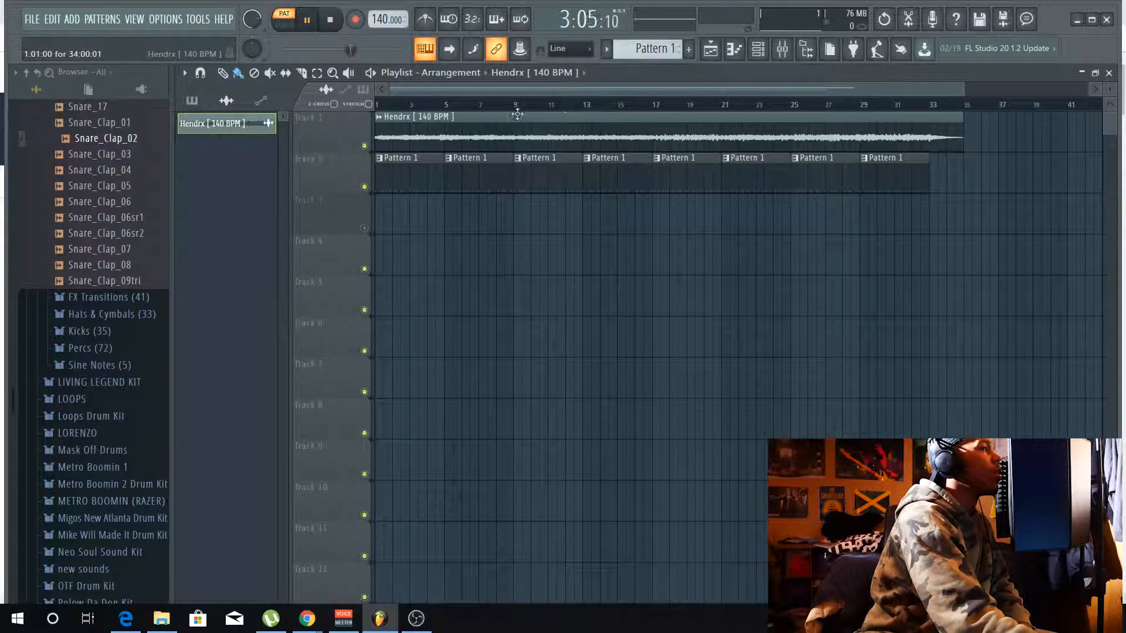
{"action": "left_click", "coordinate": [294, 31]}
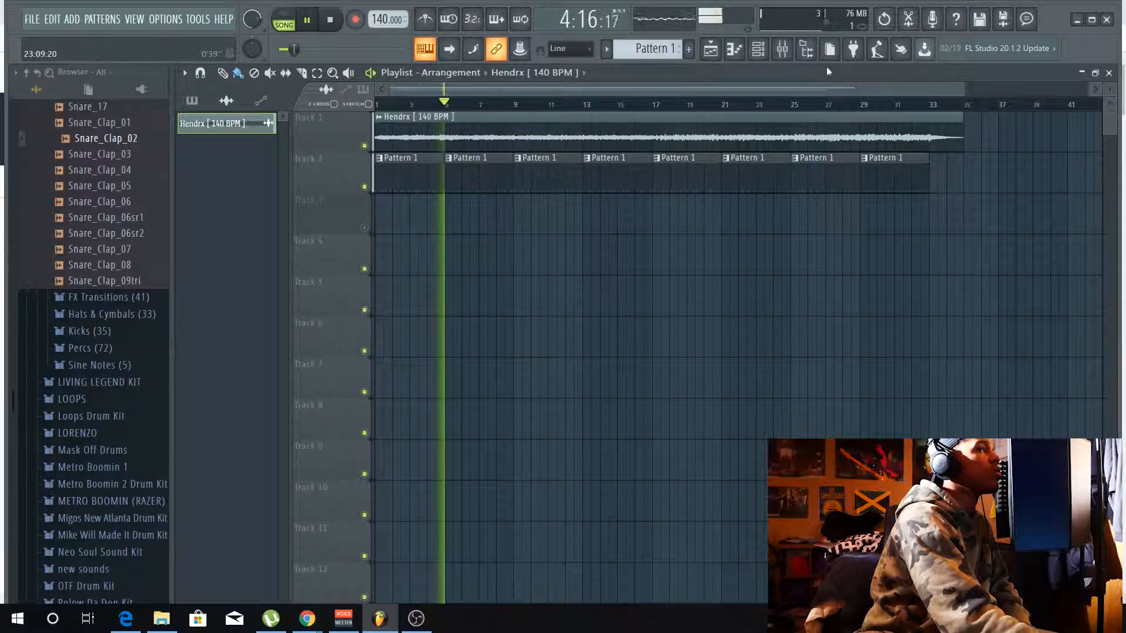
{"action": "left_click", "coordinate": [758, 49]}
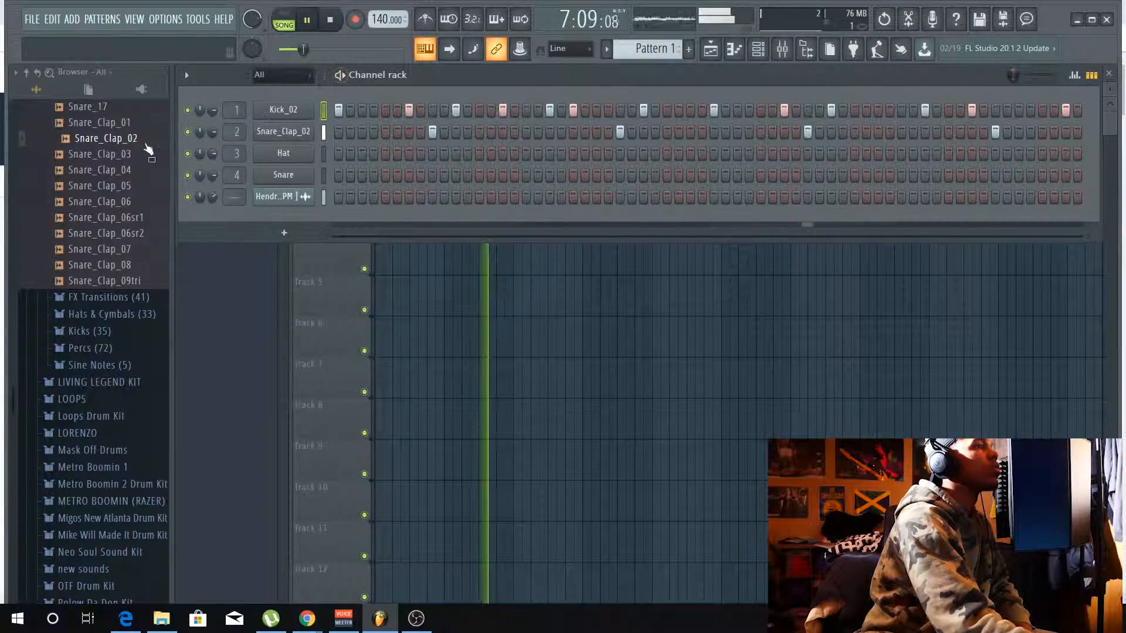
{"action": "left_click", "coordinate": [330, 20]}
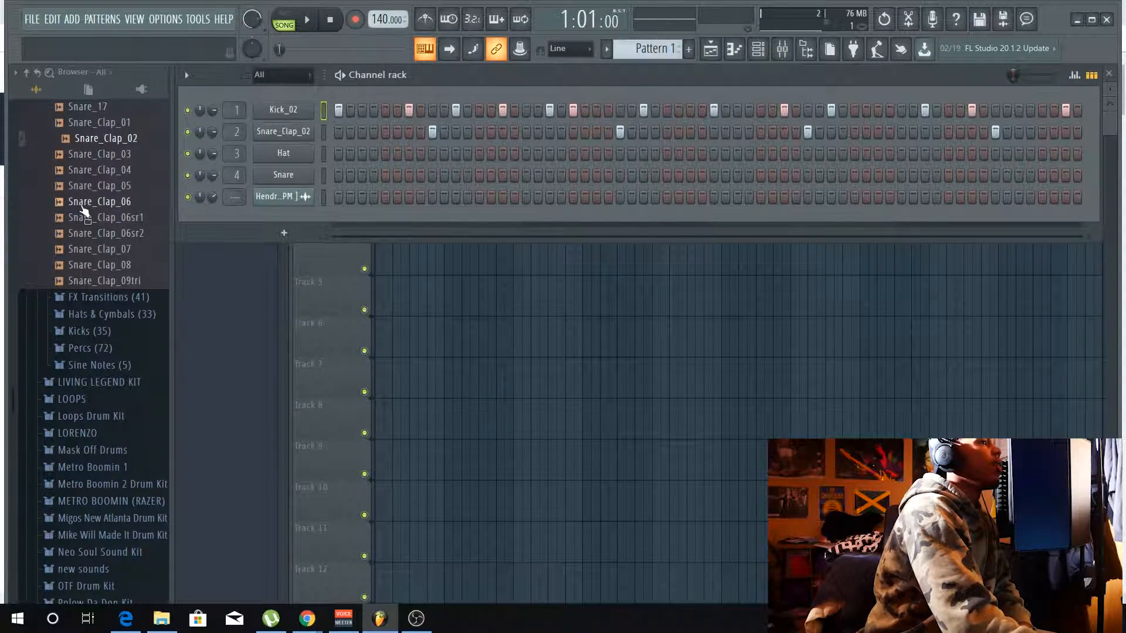
Step: Audition closed hats from the Lex Luger Drum Kit's Hats & Cymbals folder and load Hat_Closed_02 onto the Hat channel
{"action": "scroll", "coordinate": [80, 205], "scroll_direction": "up", "scroll_amount": 12}
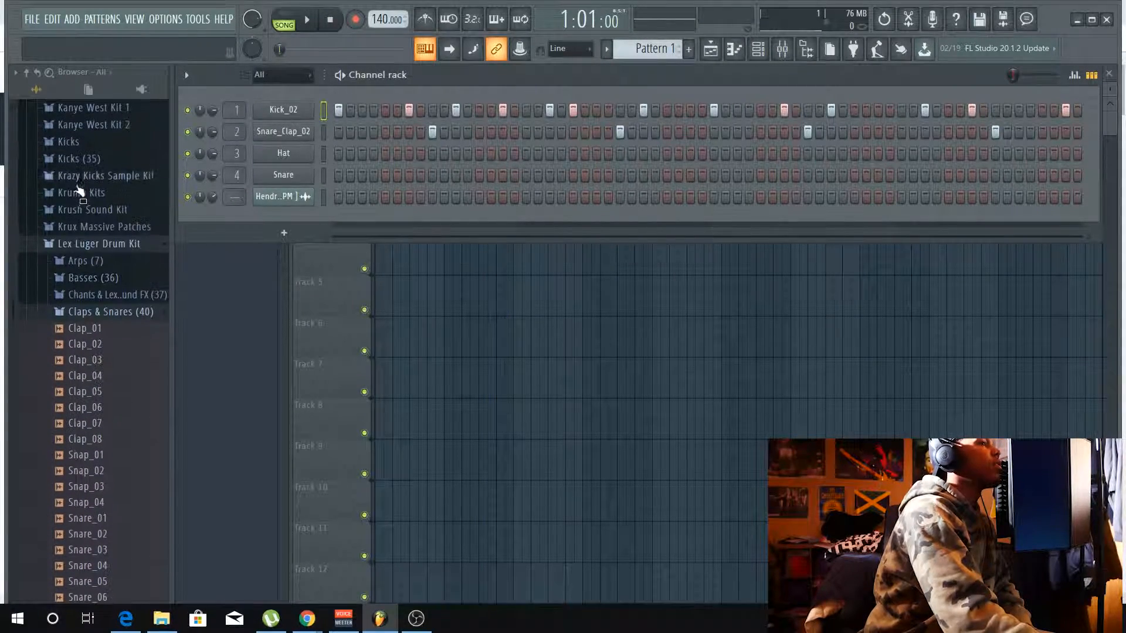
{"action": "left_click", "coordinate": [107, 312]}
{"action": "left_click", "coordinate": [131, 346]}
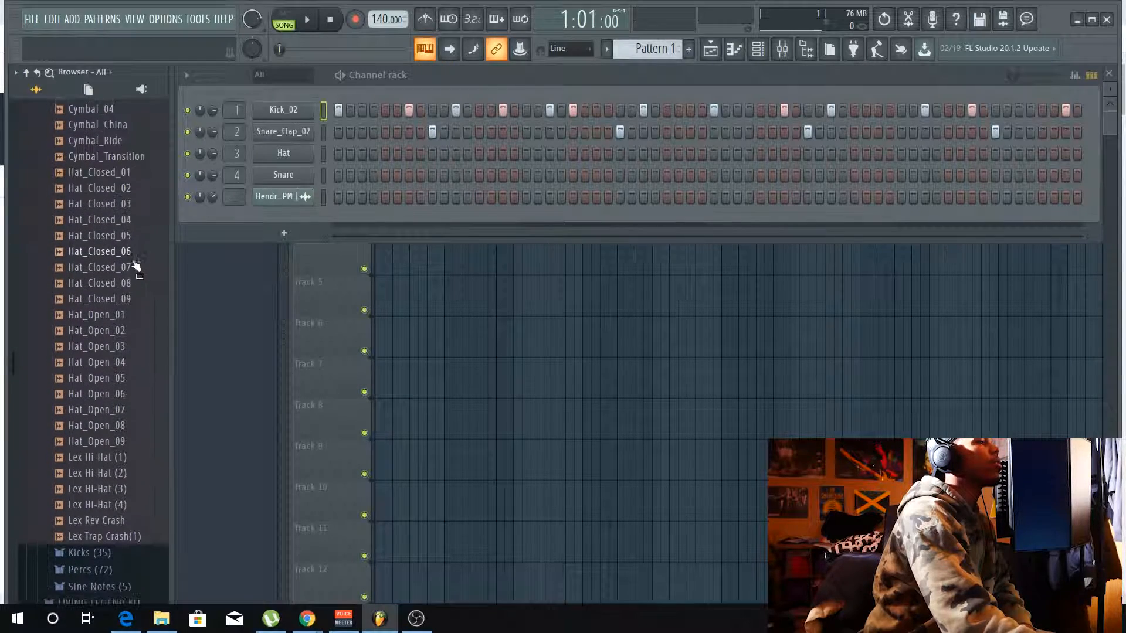
{"action": "left_click", "coordinate": [125, 250]}
{"action": "left_click", "coordinate": [121, 209]}
{"action": "left_click", "coordinate": [122, 194]}
{"action": "left_click_drag", "start_coordinate": [123, 199], "coordinate": [284, 154]}
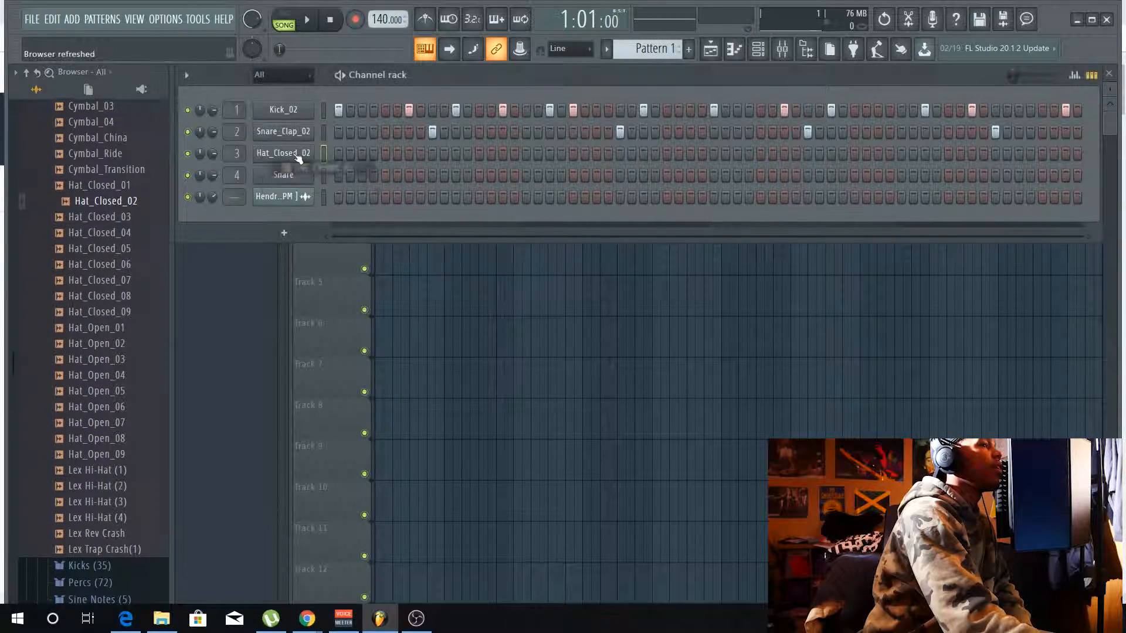
Step: Raise the Hat_Closed_02 sample's fade-out and fill its row with a hit on each 2 steps
{"action": "left_click", "coordinate": [284, 153]}
{"action": "left_click_drag", "start_coordinate": [593, 414], "coordinate": [593, 384]}
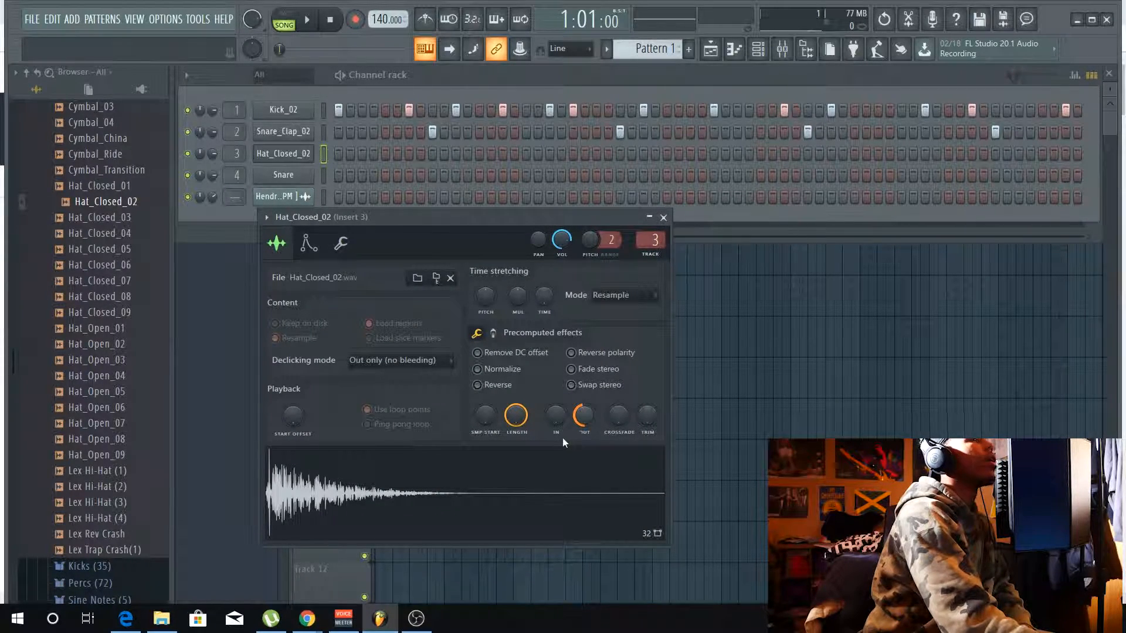
{"action": "left_click", "coordinate": [663, 217]}
{"action": "right_click", "coordinate": [283, 154]}
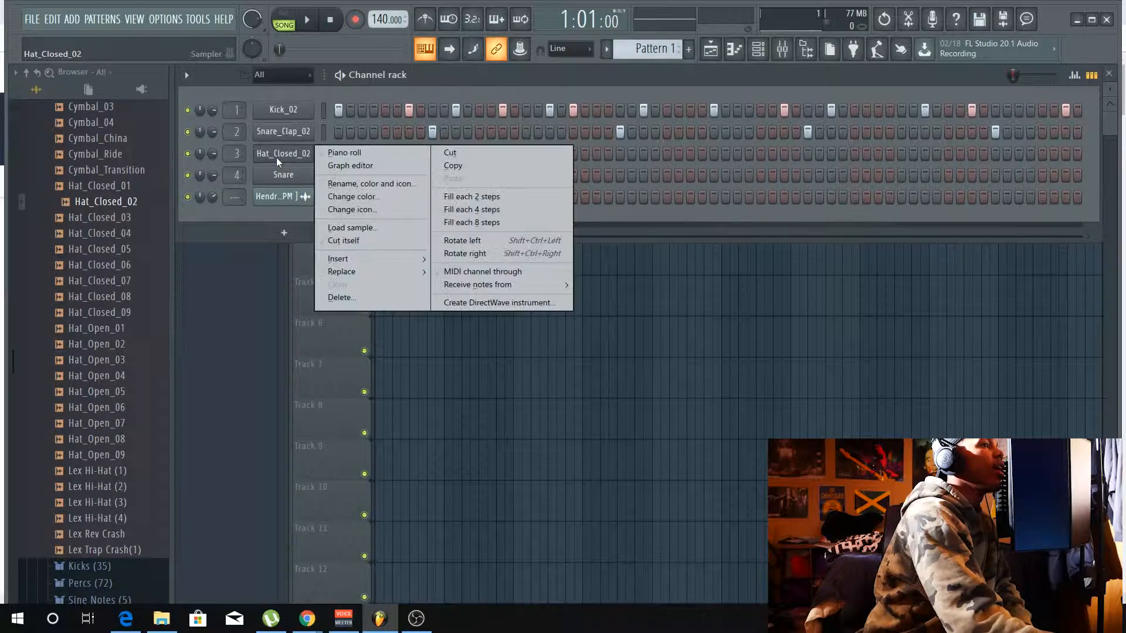
{"action": "left_click", "coordinate": [475, 198]}
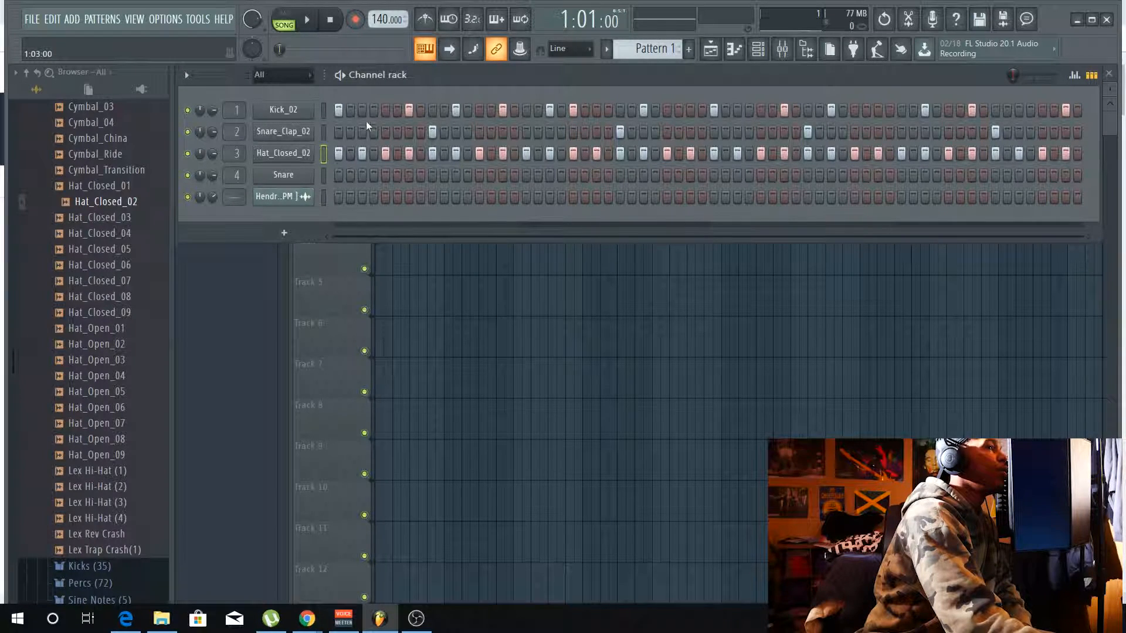
Step: Play Pattern 1 by itself and the arrangement in song mode to hear the hats, and stop playback
{"action": "left_click", "coordinate": [345, 77]}
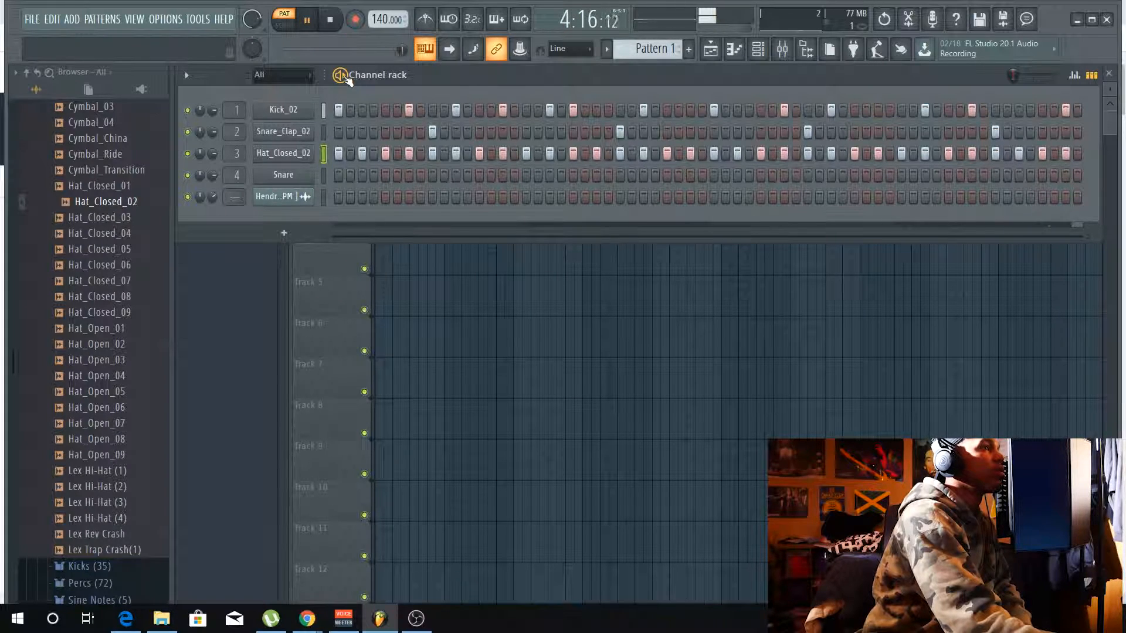
{"action": "left_click", "coordinate": [346, 78]}
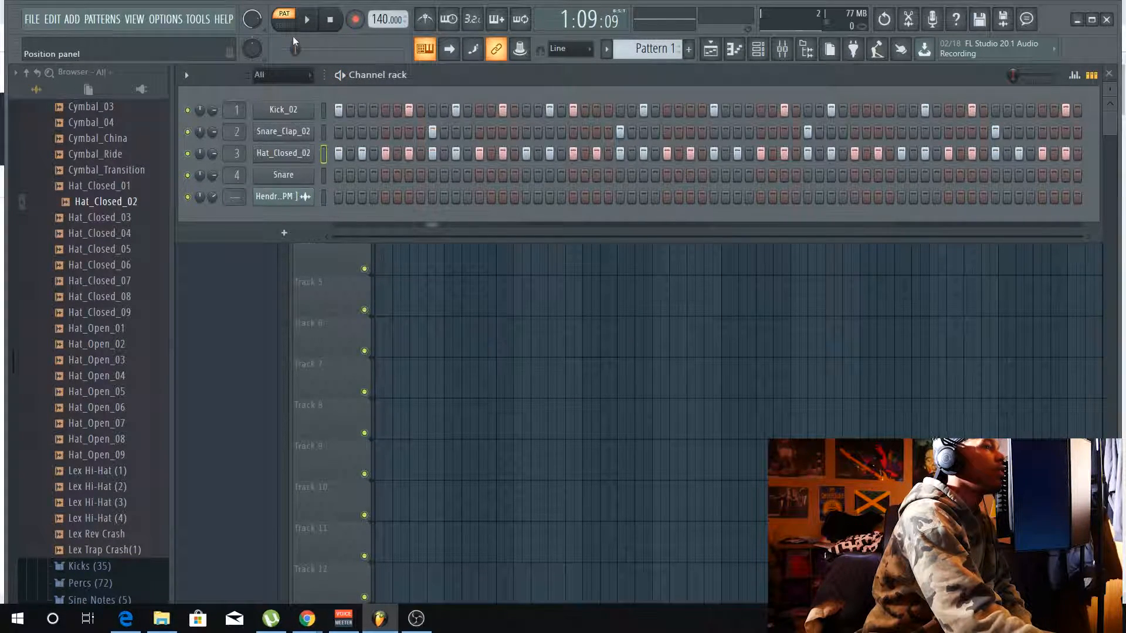
{"action": "left_click", "coordinate": [291, 24]}
{"action": "left_click", "coordinate": [311, 22]}
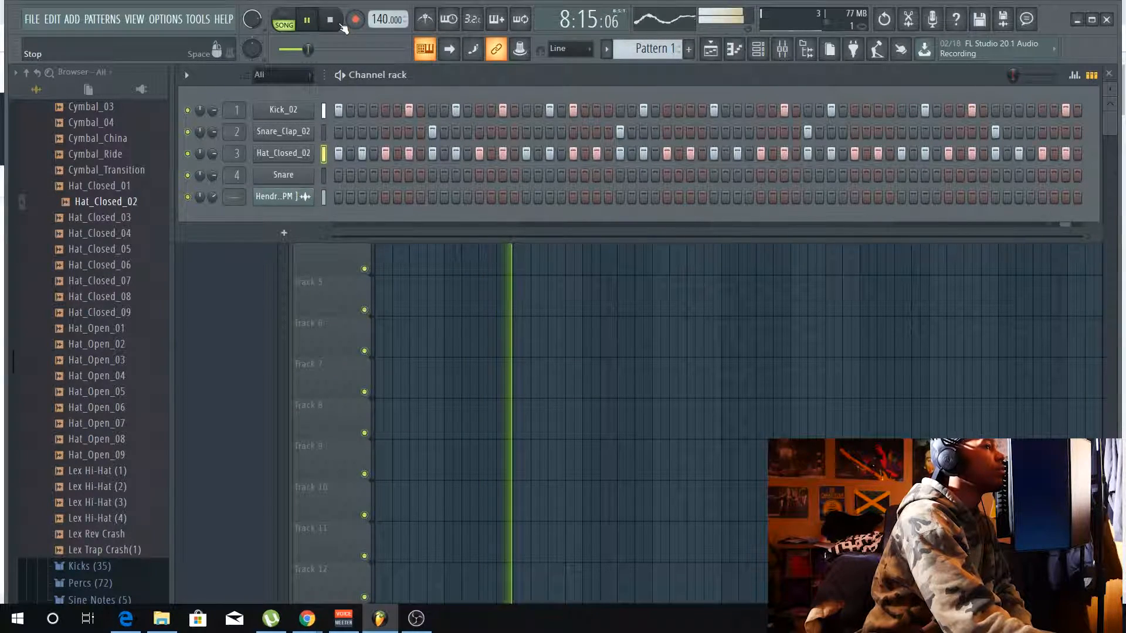
{"action": "left_click", "coordinate": [342, 25]}
Step: Delete the unused Snare channel from the channel rack
{"action": "right_click", "coordinate": [310, 177]}
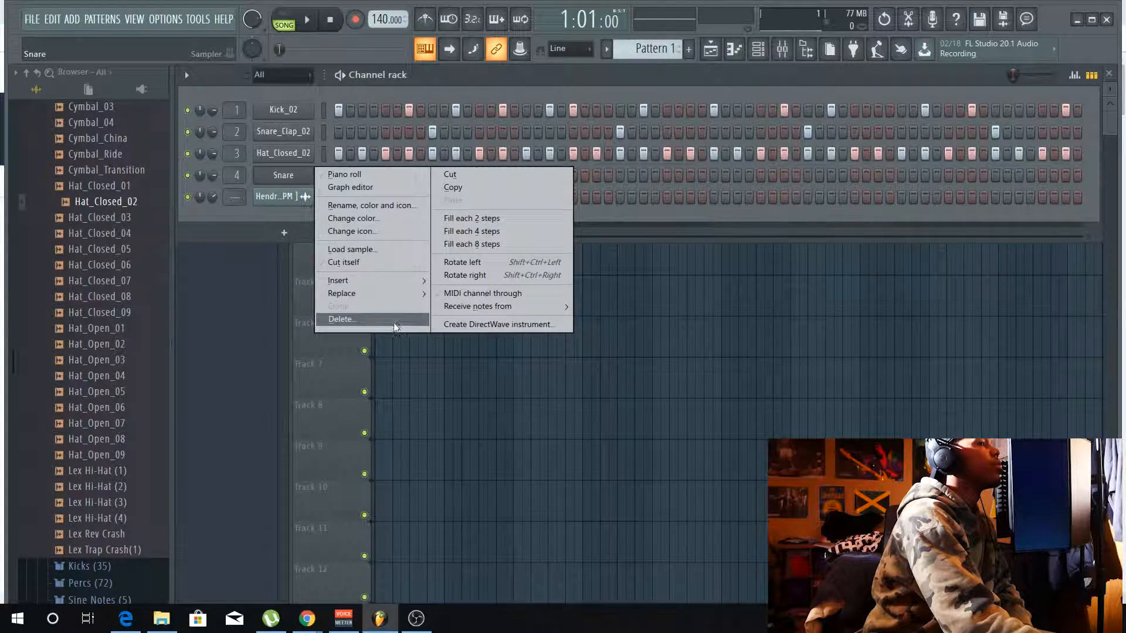
{"action": "left_click", "coordinate": [343, 320]}
{"action": "left_click", "coordinate": [633, 348]}
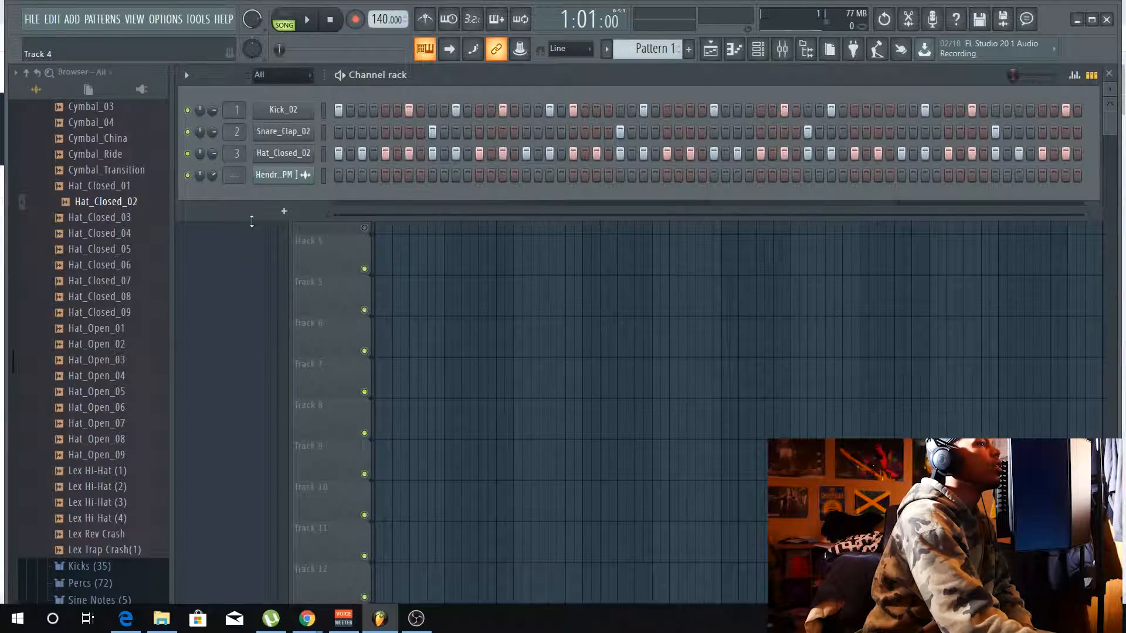
Step: Collapse the Hats & Cymbals folder and expand the Lex Luger Drum Kit's Basses folder down to its Bass_Sub samples
{"action": "scroll", "coordinate": [88, 195], "scroll_direction": "up", "scroll_amount": 10}
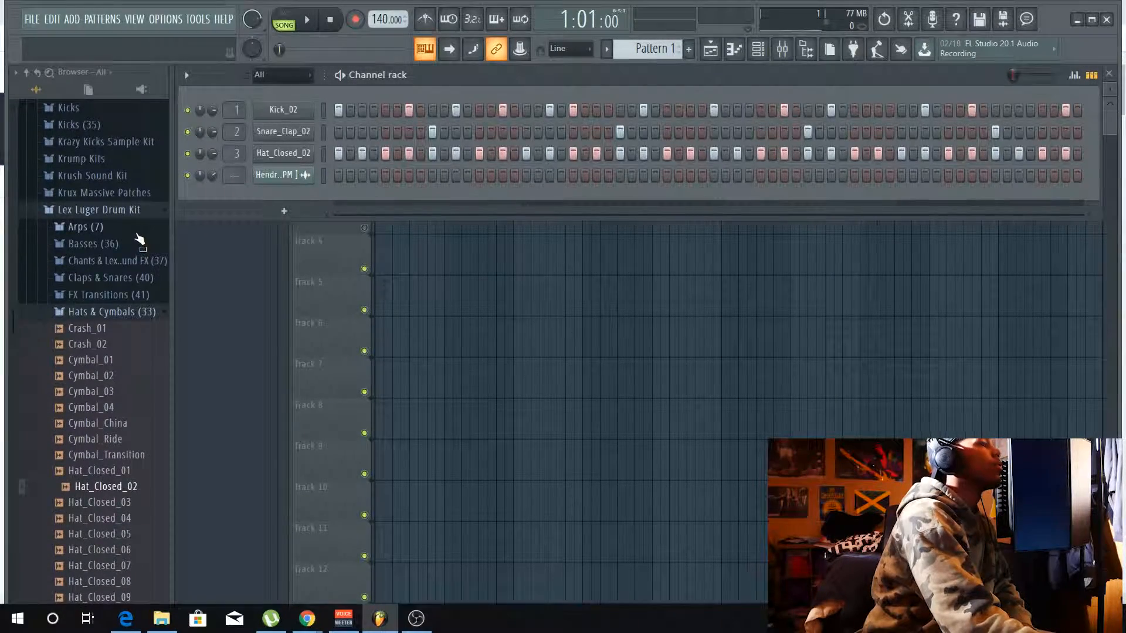
{"action": "scroll", "coordinate": [140, 235], "scroll_direction": "down", "scroll_amount": 4}
{"action": "scroll", "coordinate": [138, 217], "scroll_direction": "up", "scroll_amount": 2}
{"action": "left_click", "coordinate": [139, 216]}
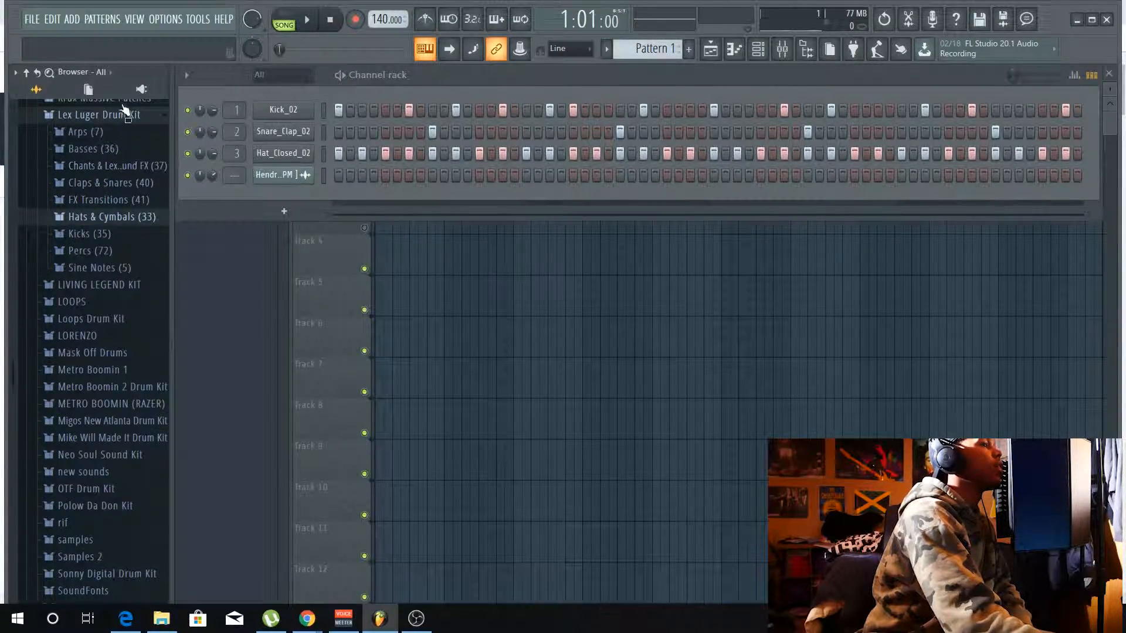
{"action": "left_click", "coordinate": [136, 155]}
{"action": "scroll", "coordinate": [137, 169], "scroll_direction": "down", "scroll_amount": 10}
{"action": "scroll", "coordinate": [139, 183], "scroll_direction": "up", "scroll_amount": 4}
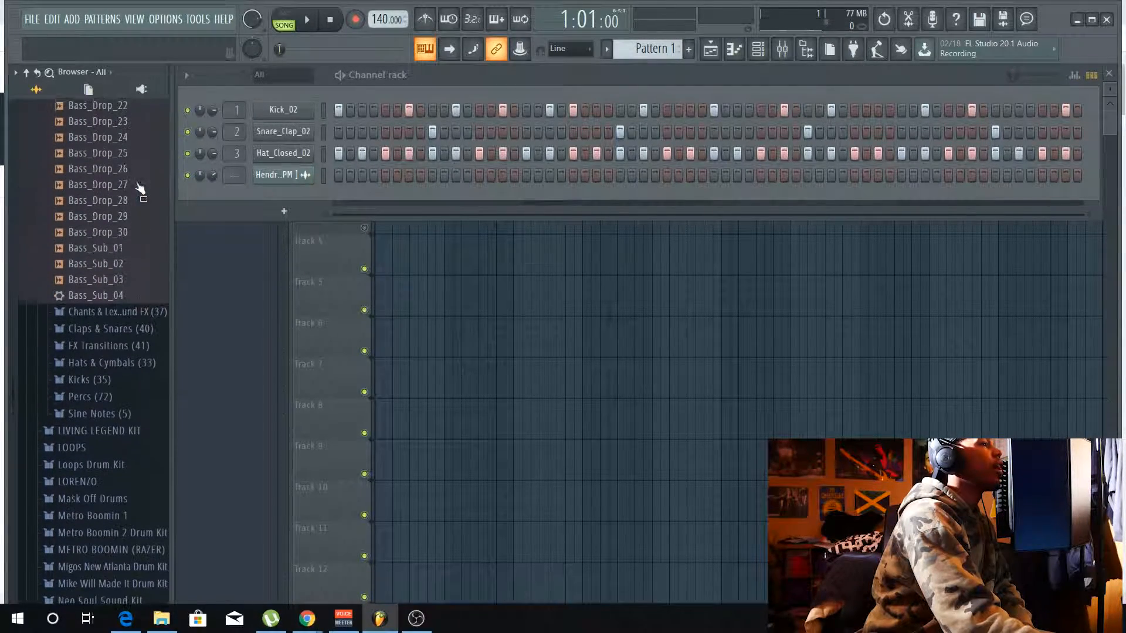
Step: Audition the Bass_Sub samples and add Bass_Sub_01 as a new channel above Kick_02
{"action": "left_click", "coordinate": [130, 253]}
{"action": "left_click", "coordinate": [120, 282]}
{"action": "left_click", "coordinate": [119, 298]}
{"action": "left_click", "coordinate": [117, 280]}
{"action": "left_click", "coordinate": [117, 268]}
{"action": "left_click", "coordinate": [117, 256]}
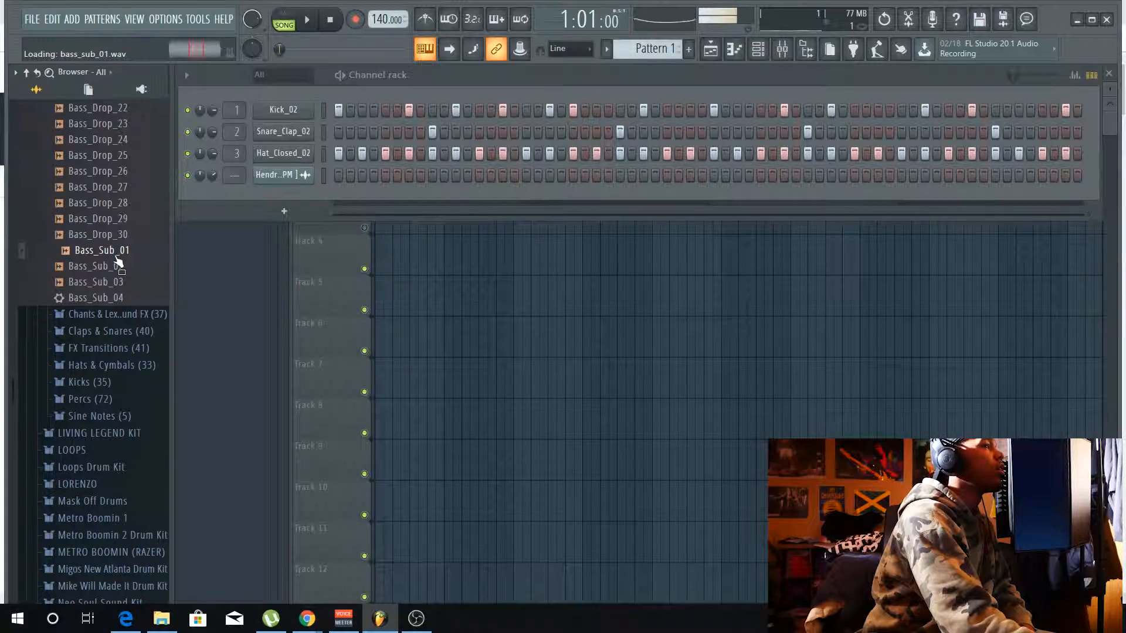
{"action": "left_click_drag", "start_coordinate": [116, 256], "coordinate": [279, 94]}
Step: Set Bass_Sub_01's volume envelope to maximum hold, with attack, decay, sustain and release at minimum
{"action": "left_click", "coordinate": [282, 112]}
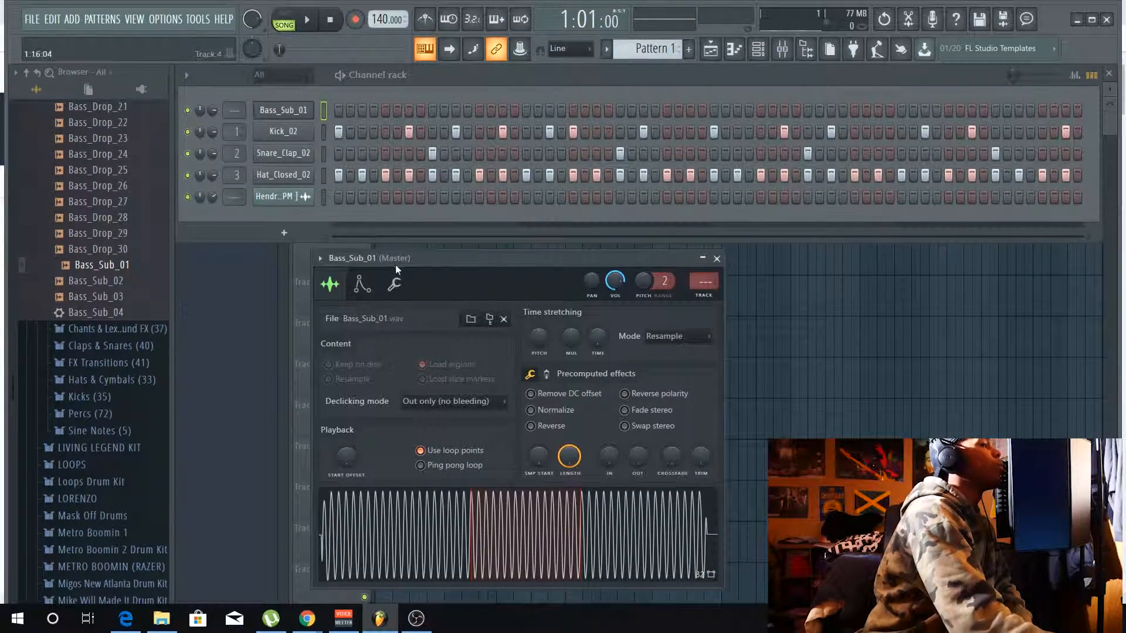
{"action": "left_click", "coordinate": [368, 287]}
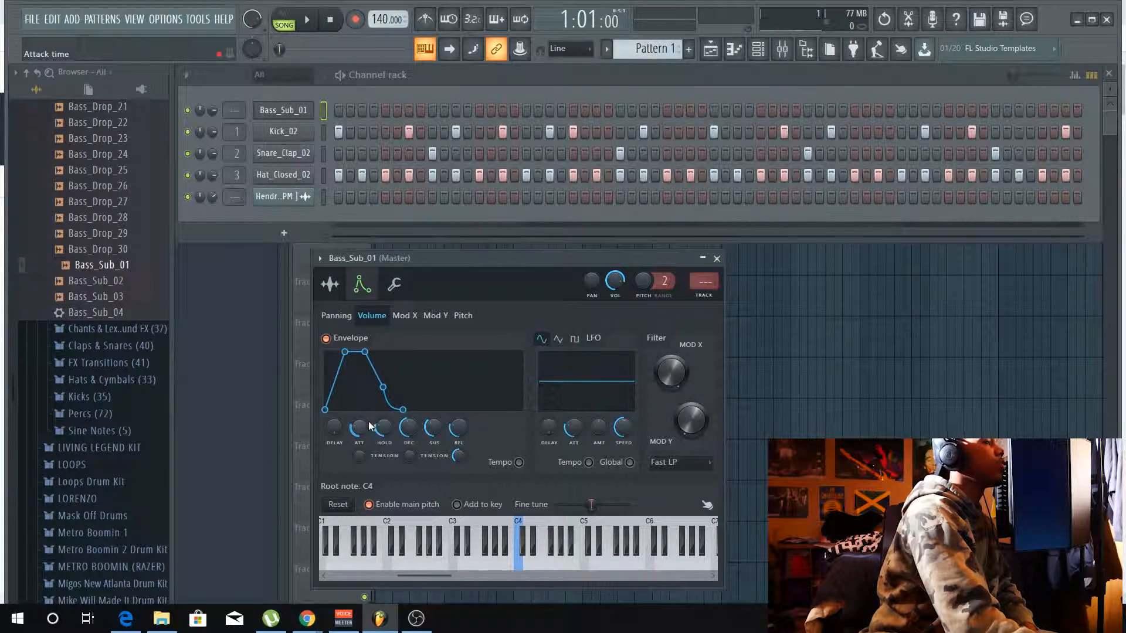
{"action": "left_click_drag", "start_coordinate": [425, 257], "coordinate": [412, 175]}
{"action": "left_click_drag", "start_coordinate": [346, 345], "coordinate": [395, 359]}
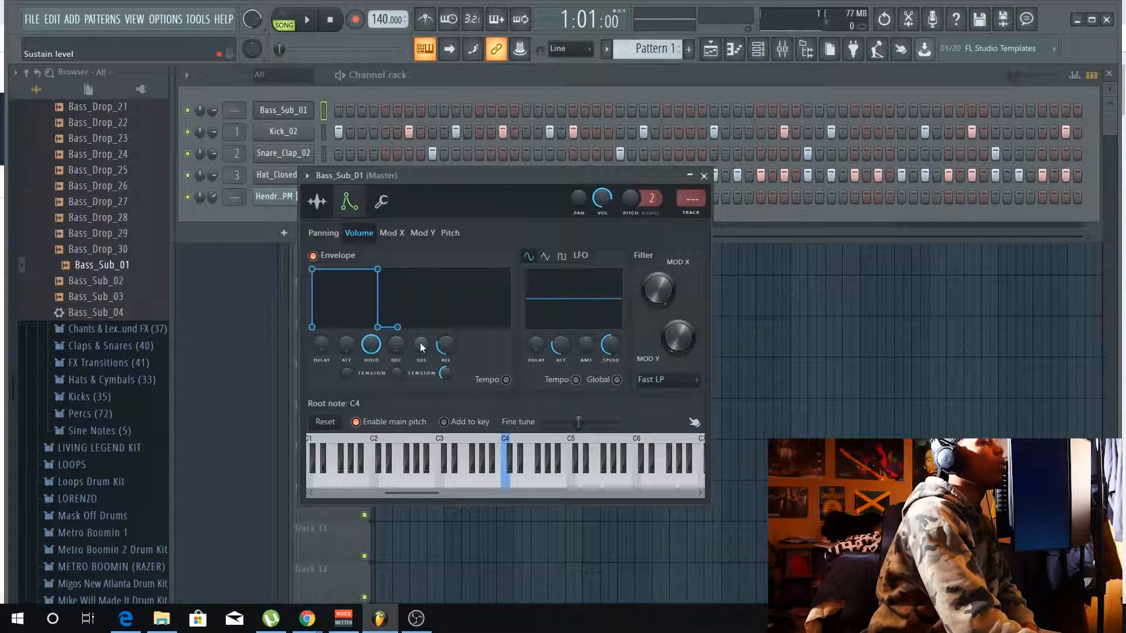
{"action": "left_click_drag", "start_coordinate": [445, 345], "coordinate": [446, 359]}
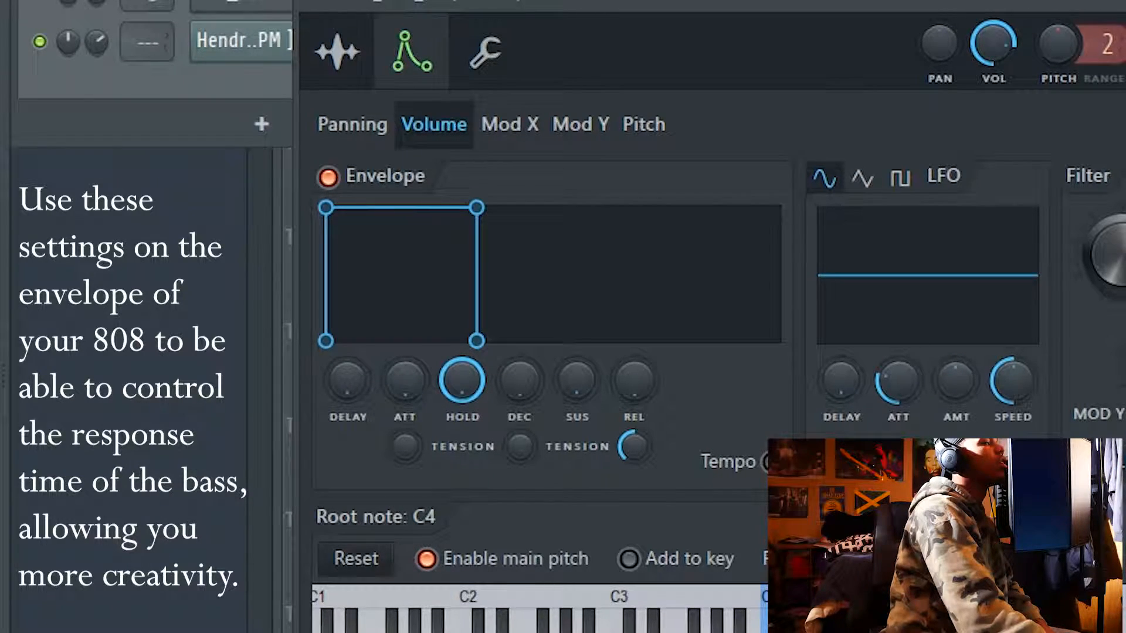
Step: Play several notes of Bass_Sub_01 around C4 to test the envelope's response, and close the channel settings
{"action": "left_click", "coordinate": [478, 486]}
{"action": "left_click", "coordinate": [450, 485]}
{"action": "left_click", "coordinate": [526, 486]}
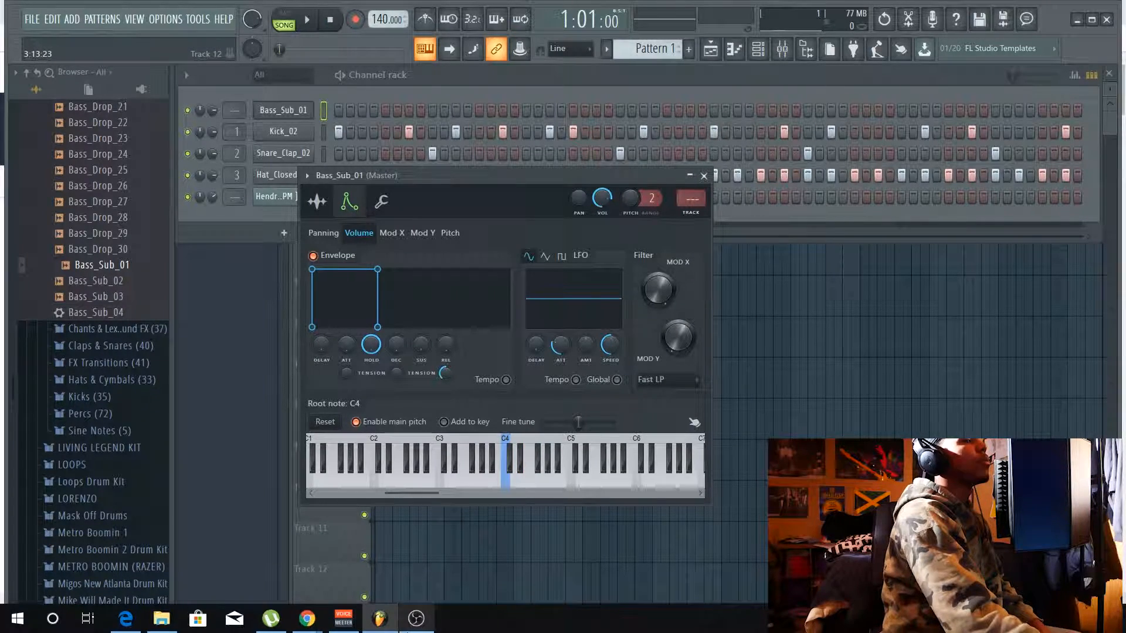
{"action": "left_click", "coordinate": [516, 478]}
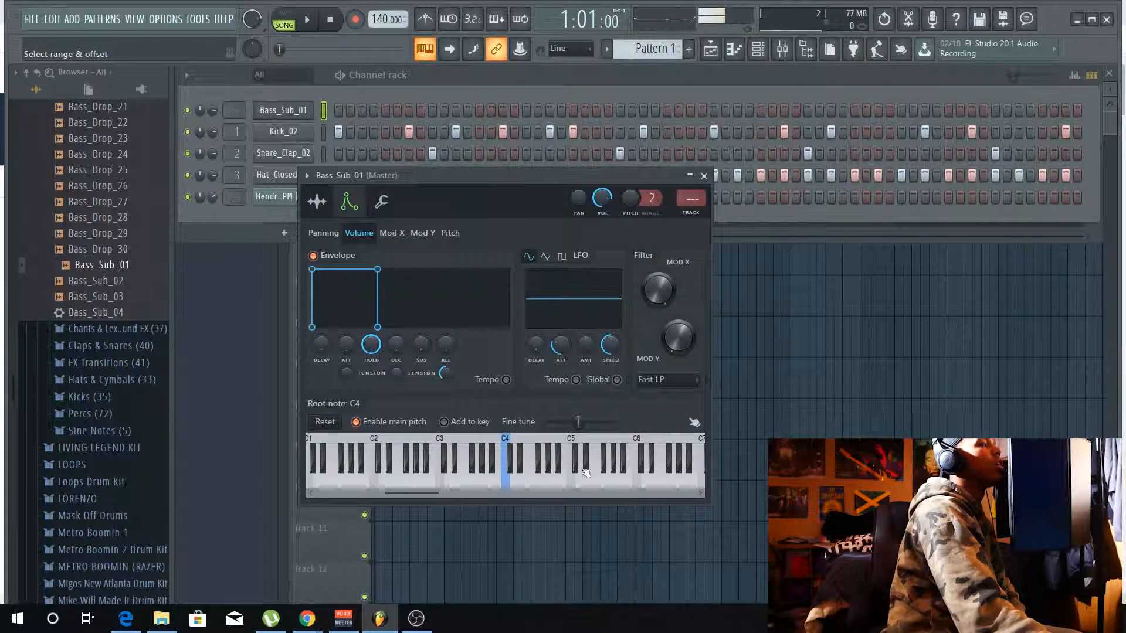
{"action": "left_click", "coordinate": [520, 480]}
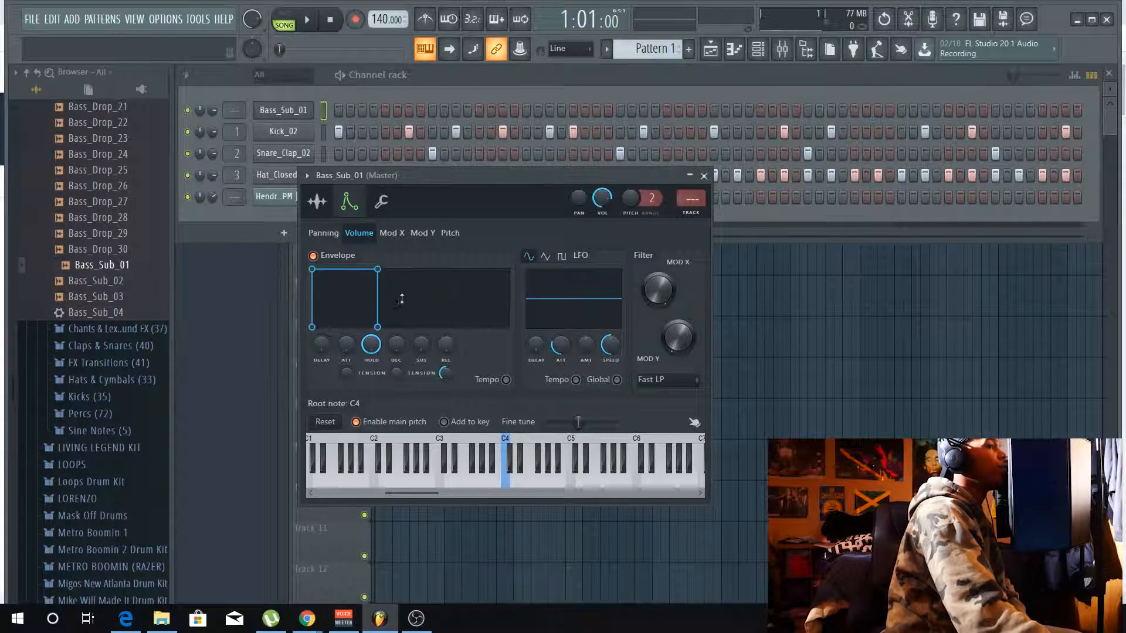
{"action": "left_click", "coordinate": [697, 176]}
Step: Place Bass_Sub_01 hits on steps 1 and 21 of Pattern 1, trying and removing one on step 36 during playback, and stop
{"action": "right_click", "coordinate": [300, 110]}
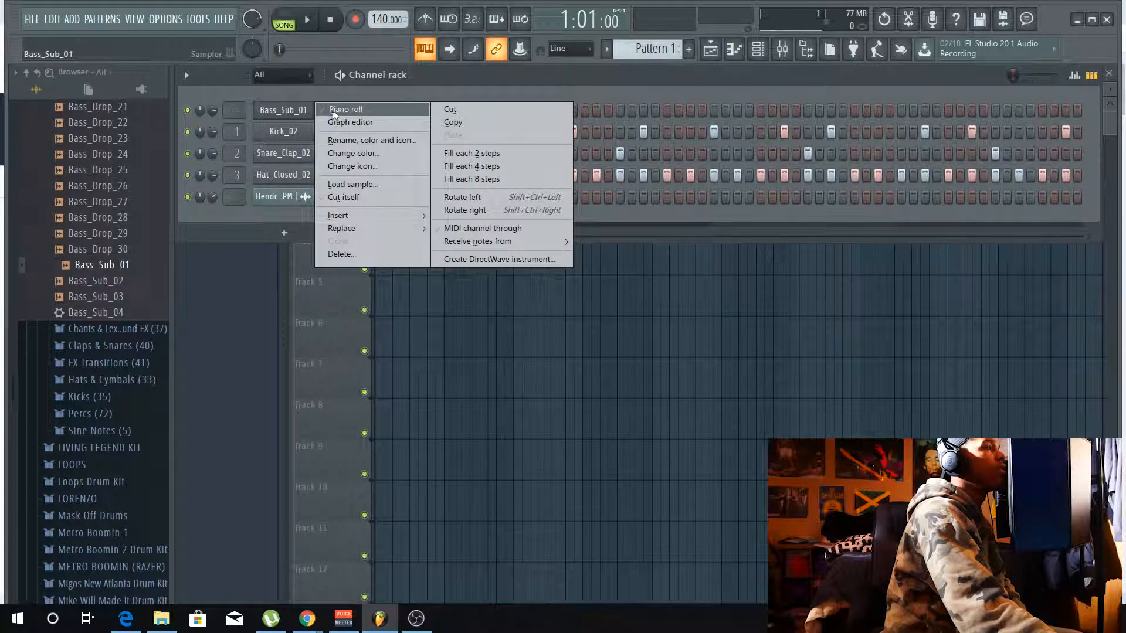
{"action": "left_click", "coordinate": [340, 92]}
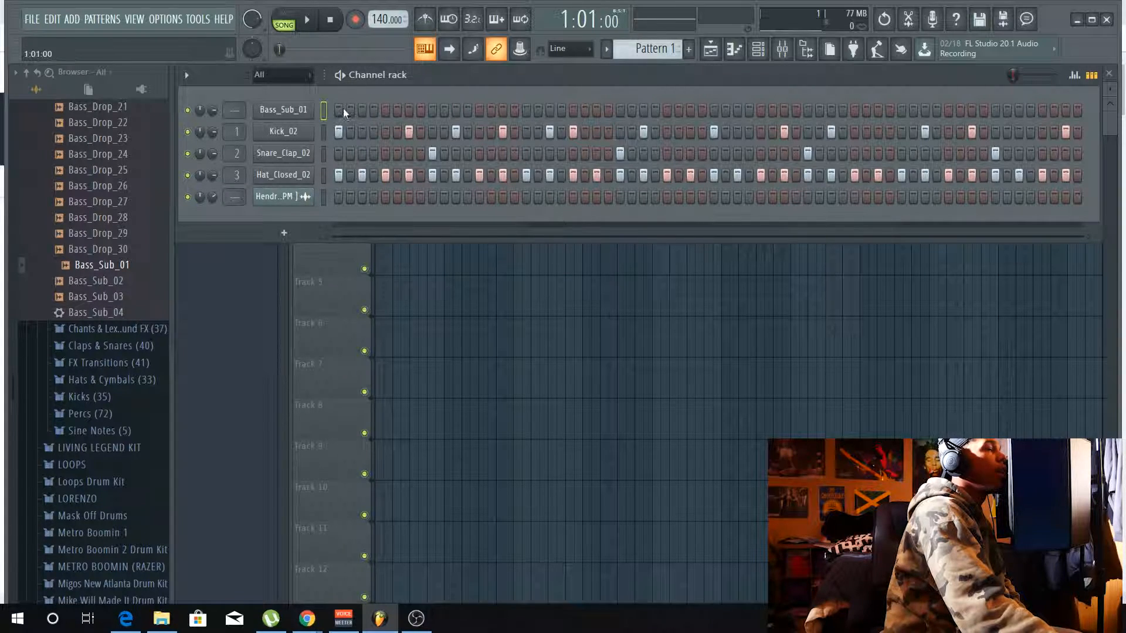
{"action": "left_click", "coordinate": [339, 110]}
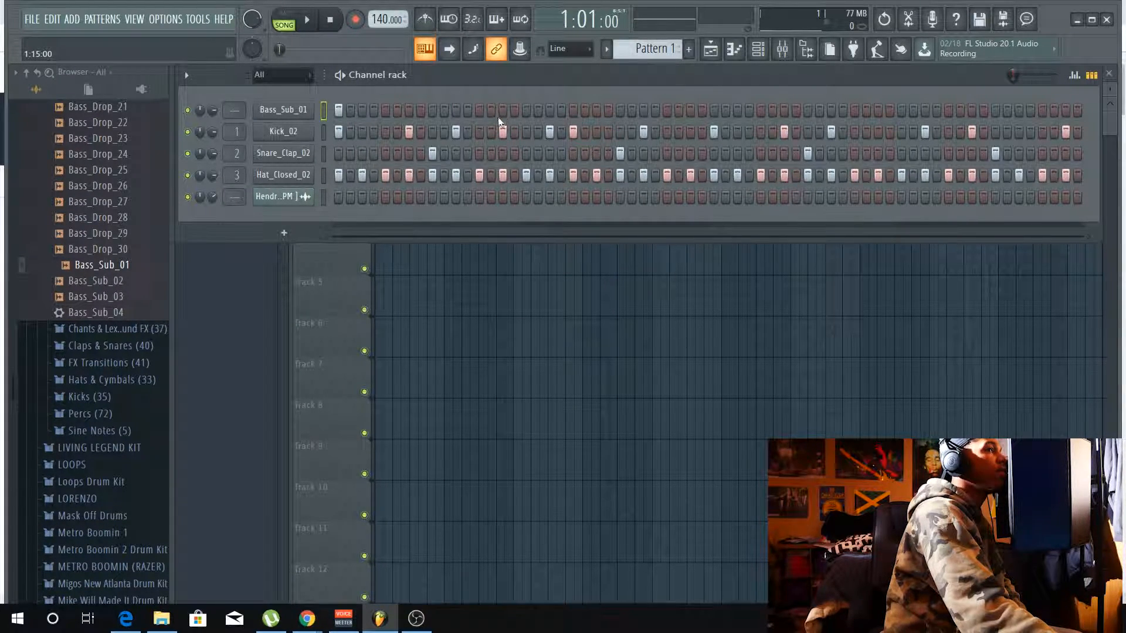
{"action": "left_click", "coordinate": [340, 75]}
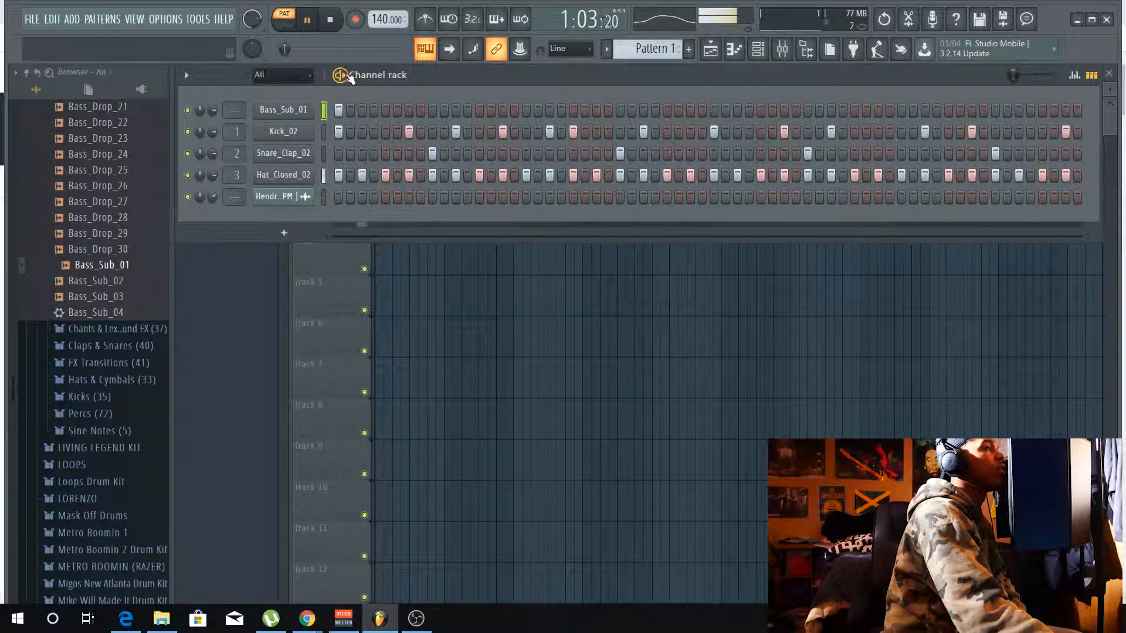
{"action": "left_click", "coordinate": [574, 110]}
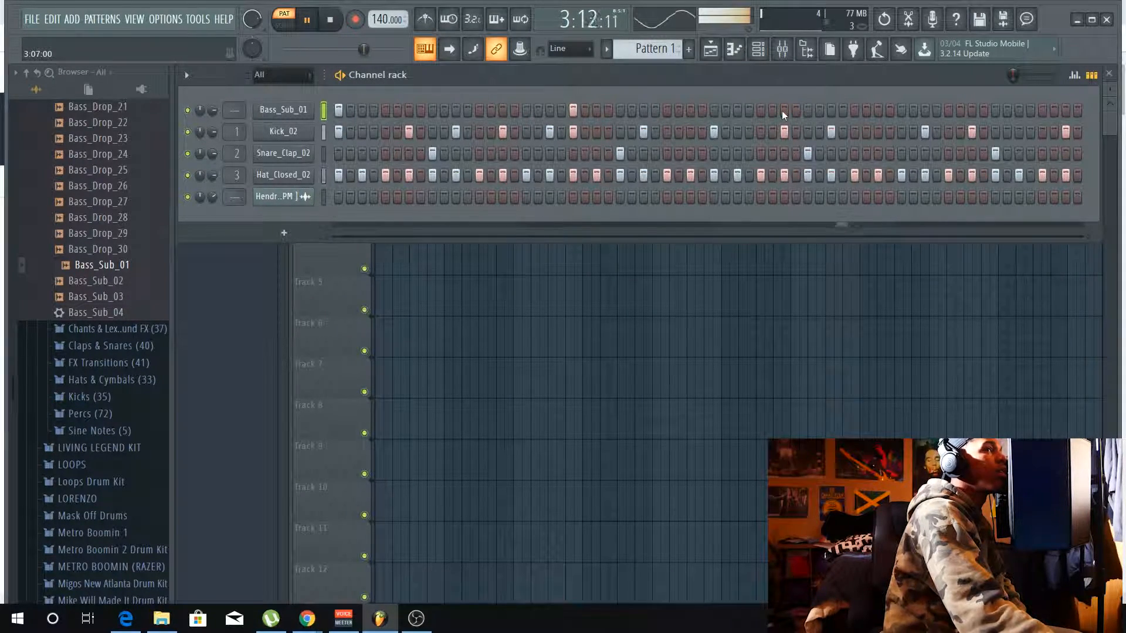
{"action": "left_click", "coordinate": [750, 111]}
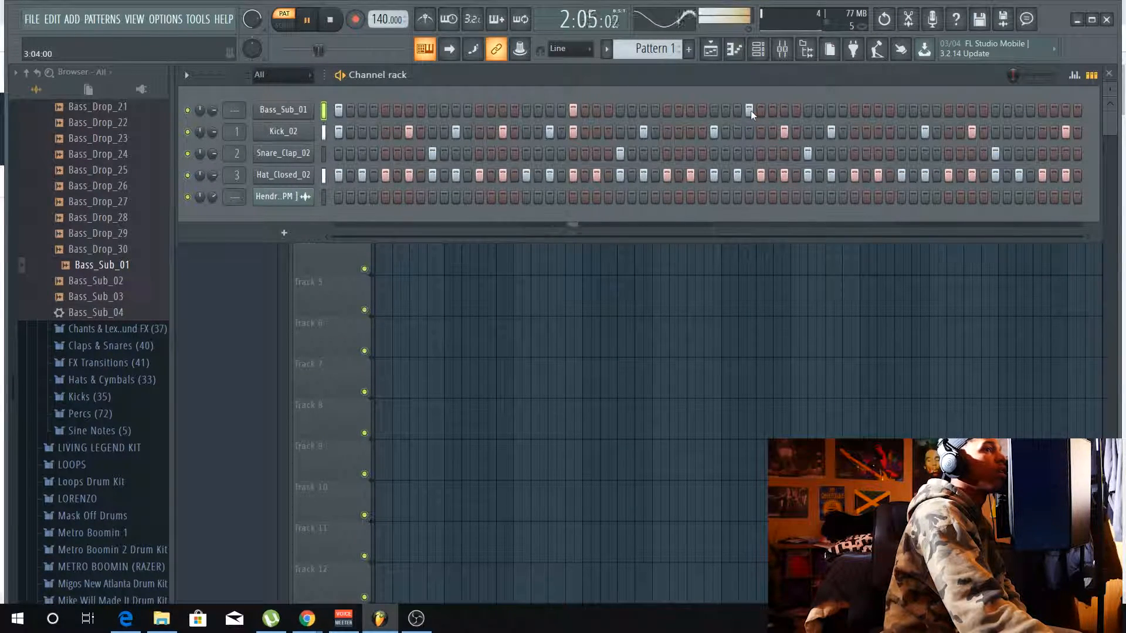
{"action": "left_click", "coordinate": [751, 111]}
{"action": "key", "text": "space"}
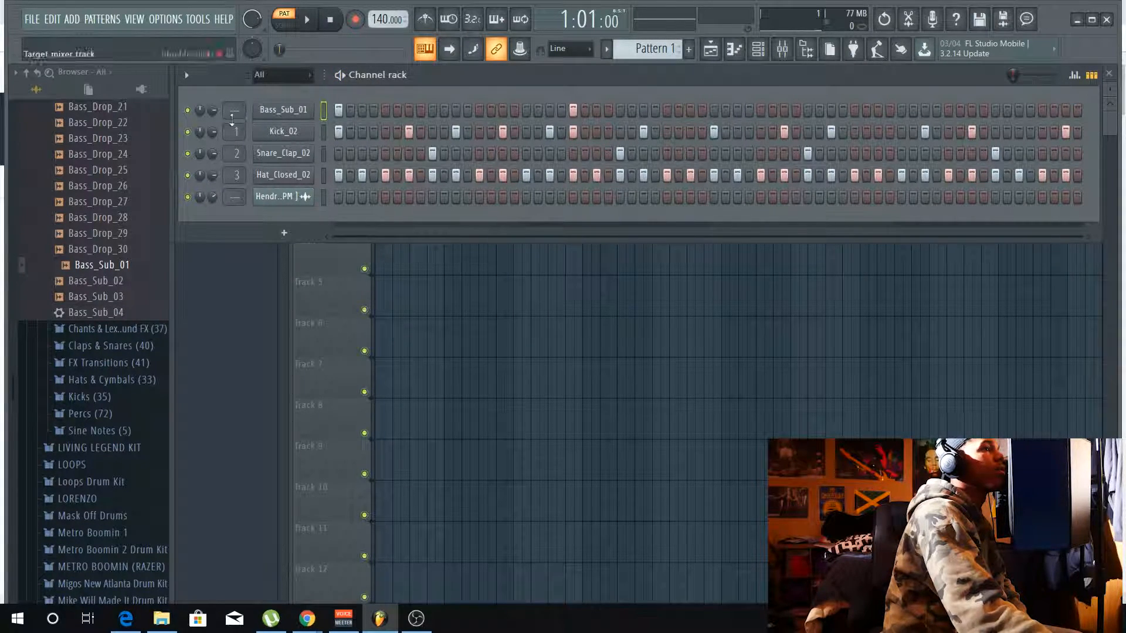
Step: Set Bass_Sub_01 to cut itself, and add hits on steps 33 and 55 during playback
{"action": "right_click", "coordinate": [293, 110]}
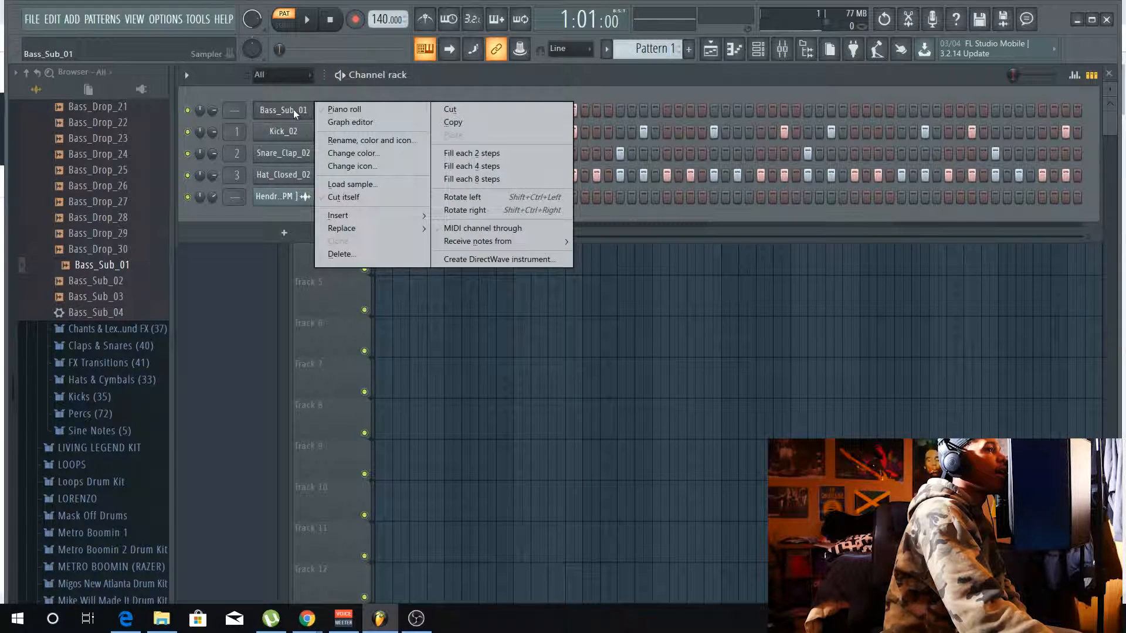
{"action": "left_click", "coordinate": [383, 198]}
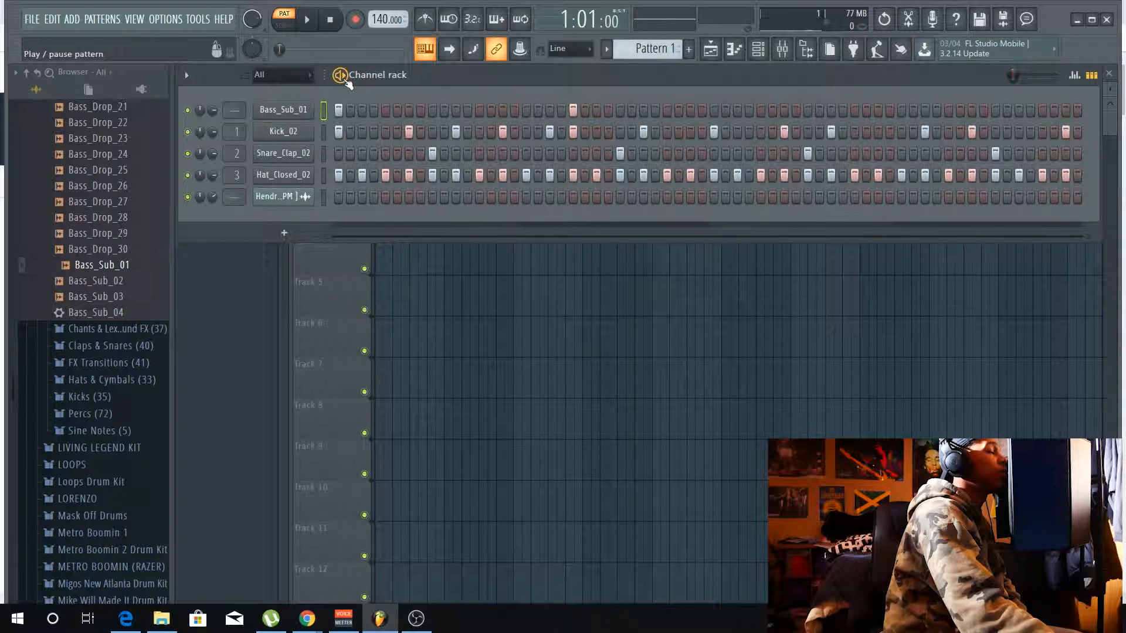
{"action": "key", "text": "space"}
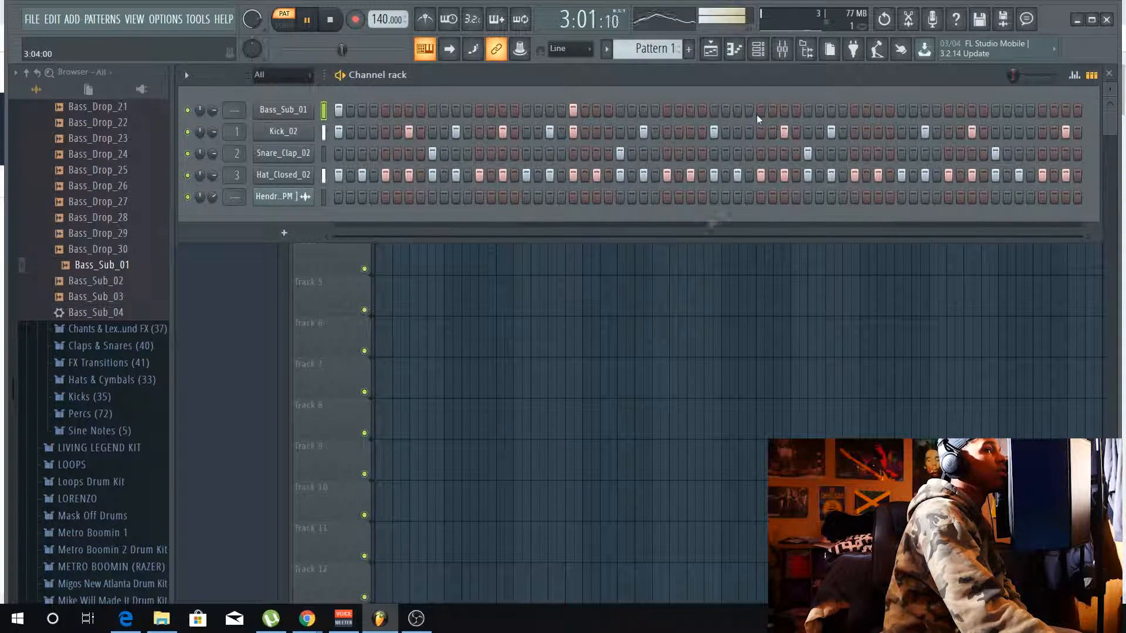
{"action": "left_click", "coordinate": [715, 111]}
{"action": "left_click", "coordinate": [925, 110]}
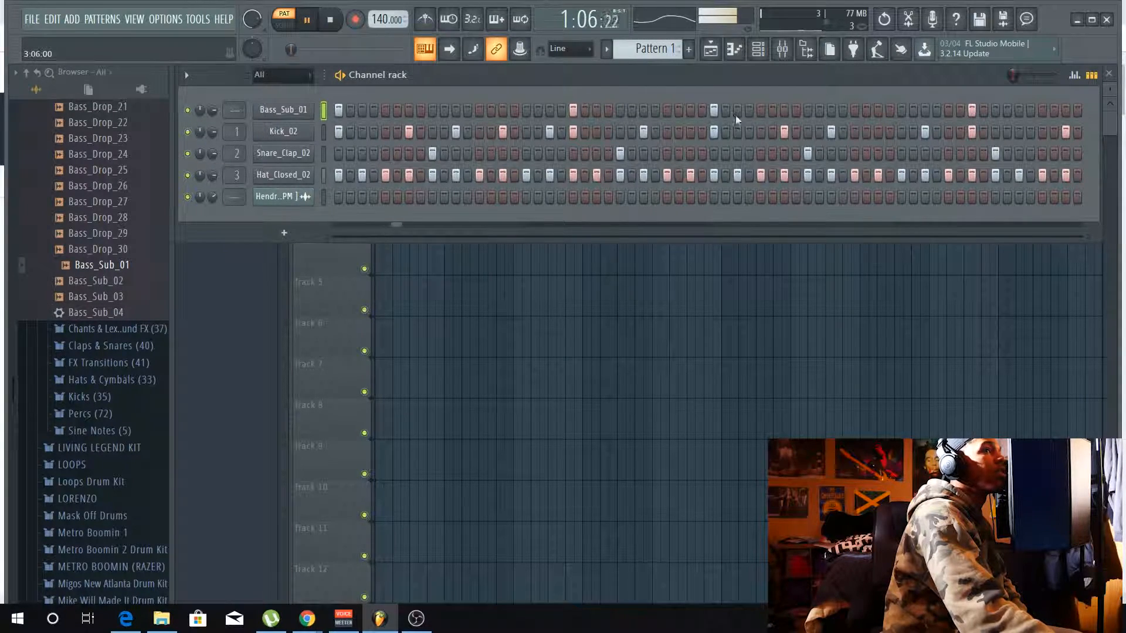
{"action": "key", "text": "space"}
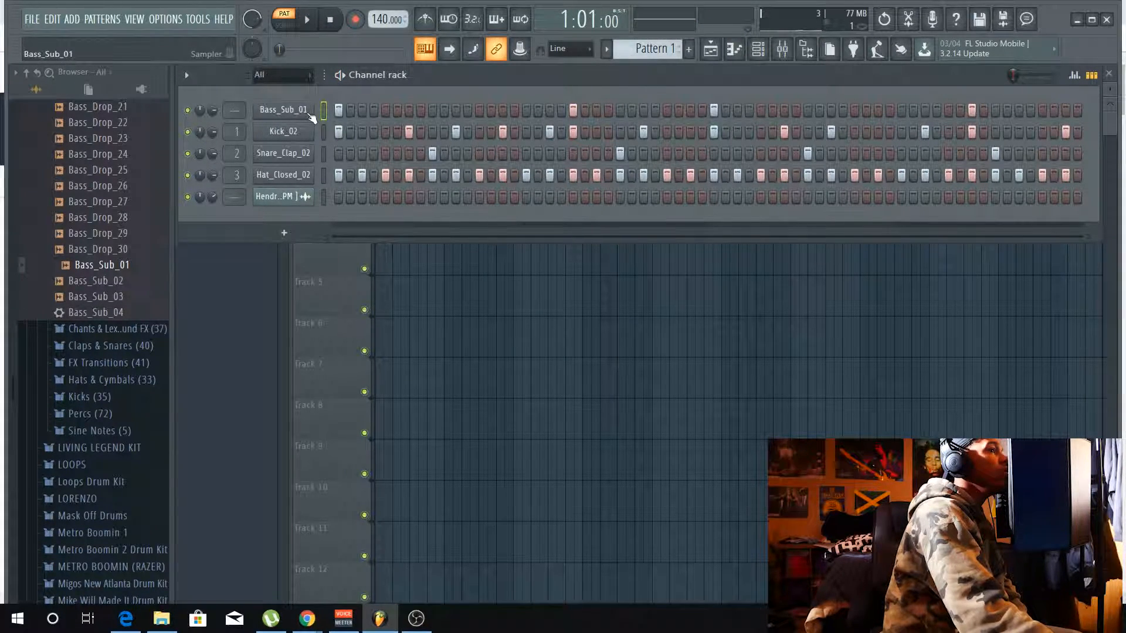
Step: Lengthen the four C5 notes of Bass_Sub_01 so each lasts until the next, with the final one ending at bar 5
{"action": "right_click", "coordinate": [305, 114]}
{"action": "left_click", "coordinate": [340, 109]}
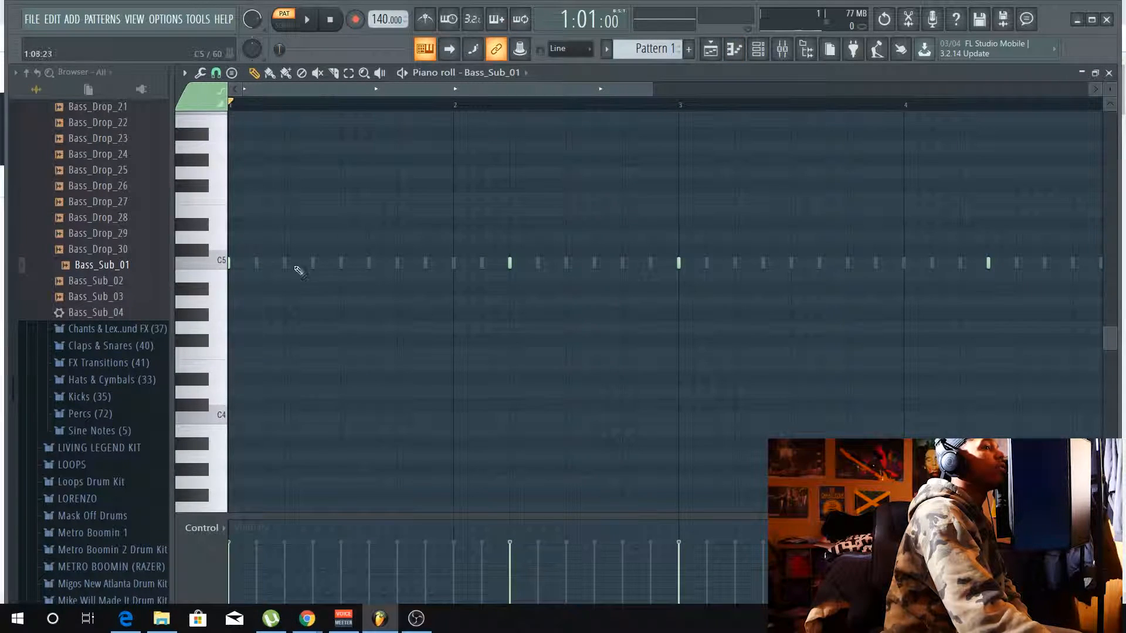
{"action": "left_click", "coordinate": [229, 263]}
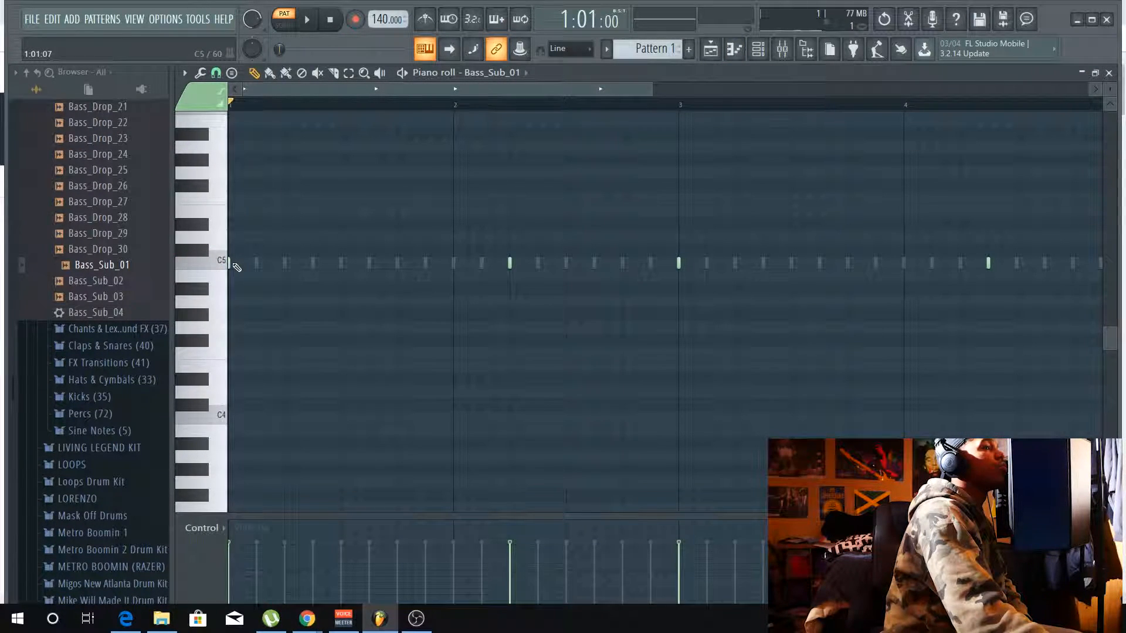
{"action": "left_click_drag", "start_coordinate": [231, 263], "coordinate": [357, 262]}
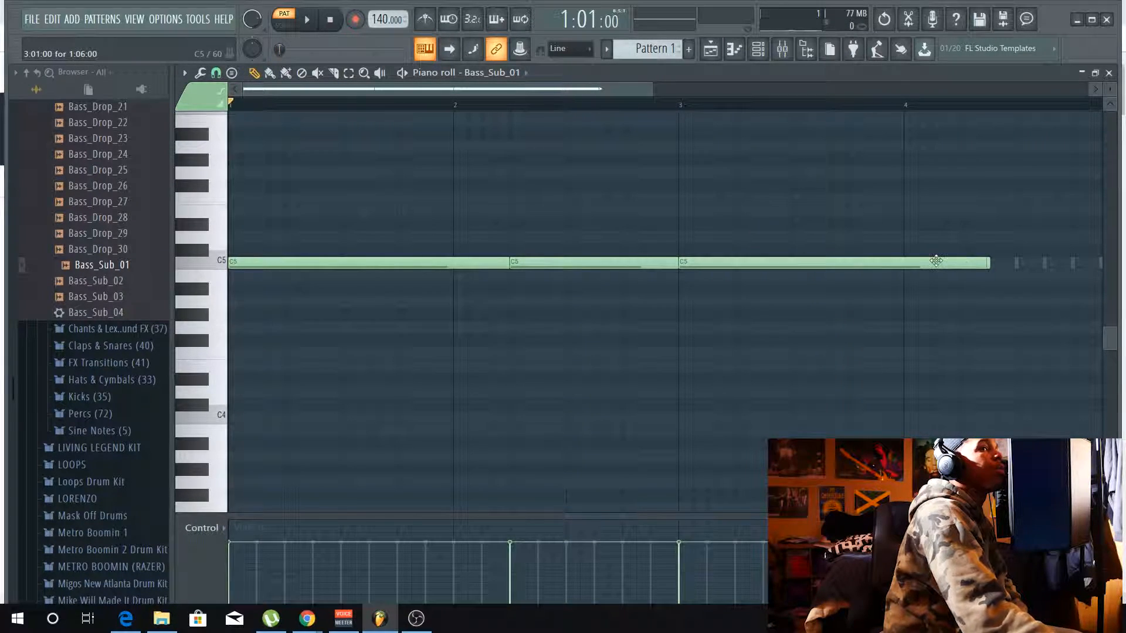
{"action": "left_click_drag", "start_coordinate": [616, 90], "coordinate": [736, 97]}
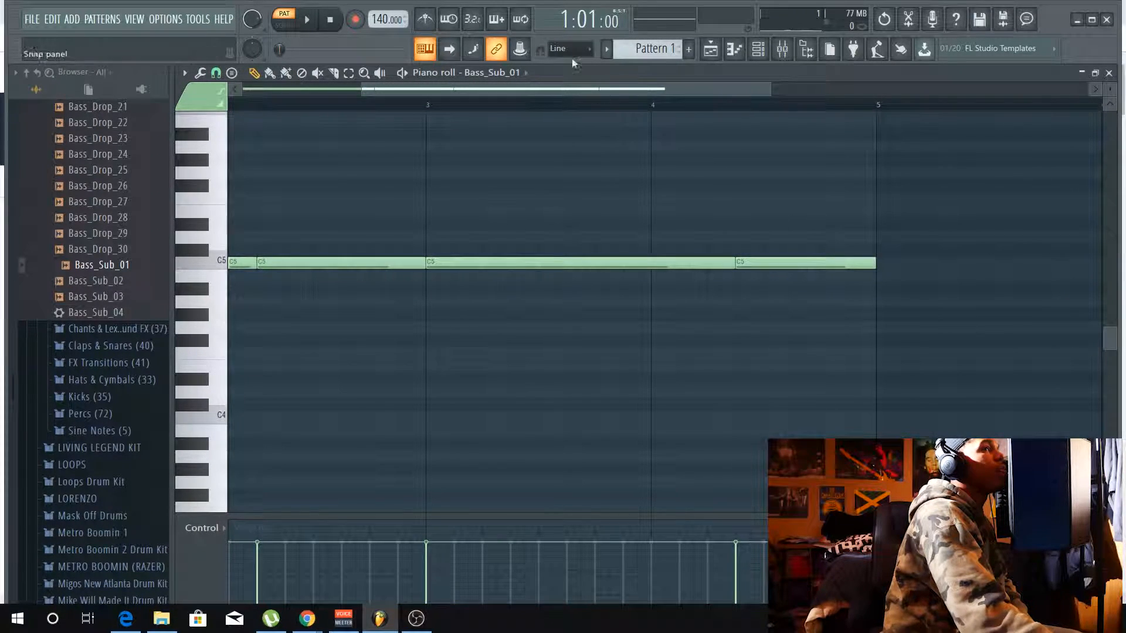
{"action": "left_click_drag", "start_coordinate": [651, 98], "coordinate": [491, 114]}
{"action": "left_click_drag", "start_coordinate": [651, 90], "coordinate": [912, 89]}
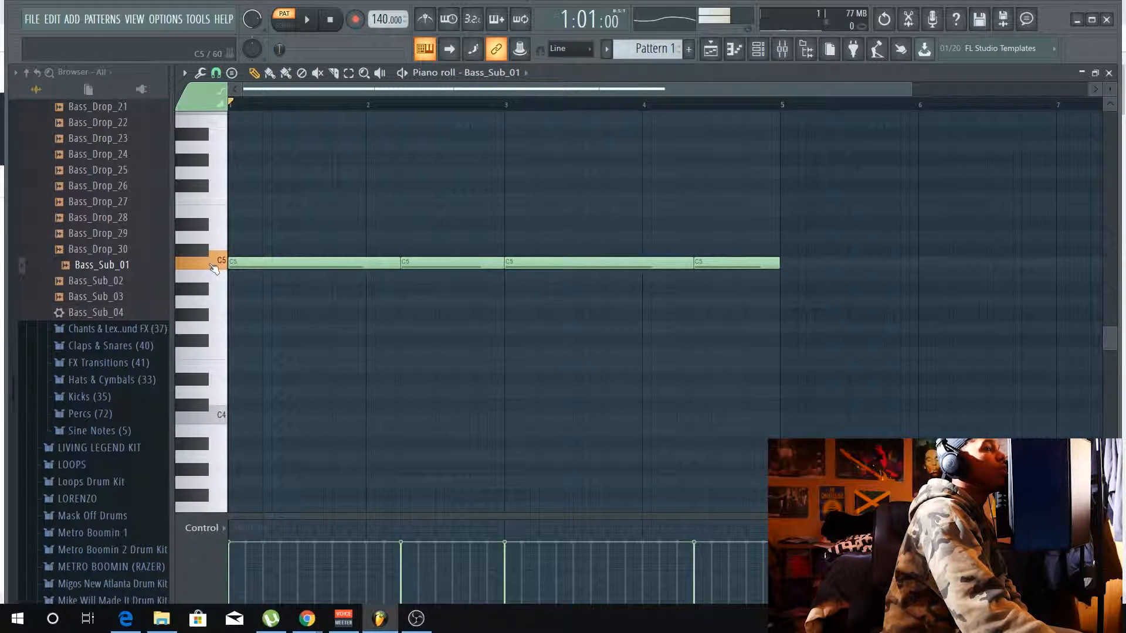
Step: Move Bass_Sub_01's second note down to A4 and its fourth note up to F5 while the pattern plays
{"action": "left_click", "coordinate": [710, 51]}
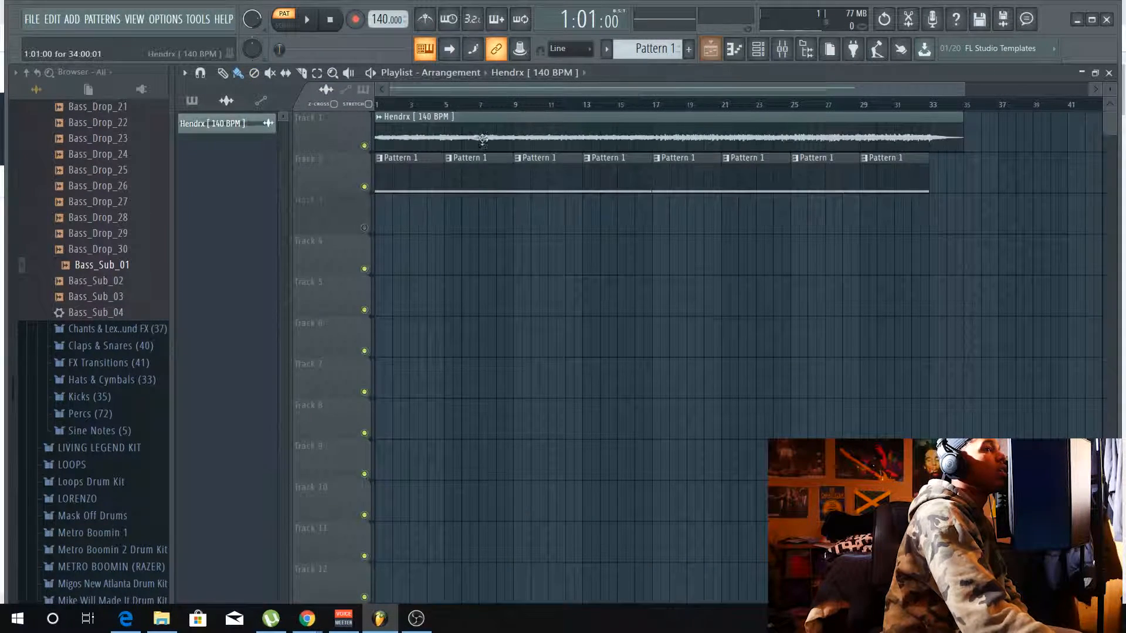
{"action": "left_click", "coordinate": [758, 51]}
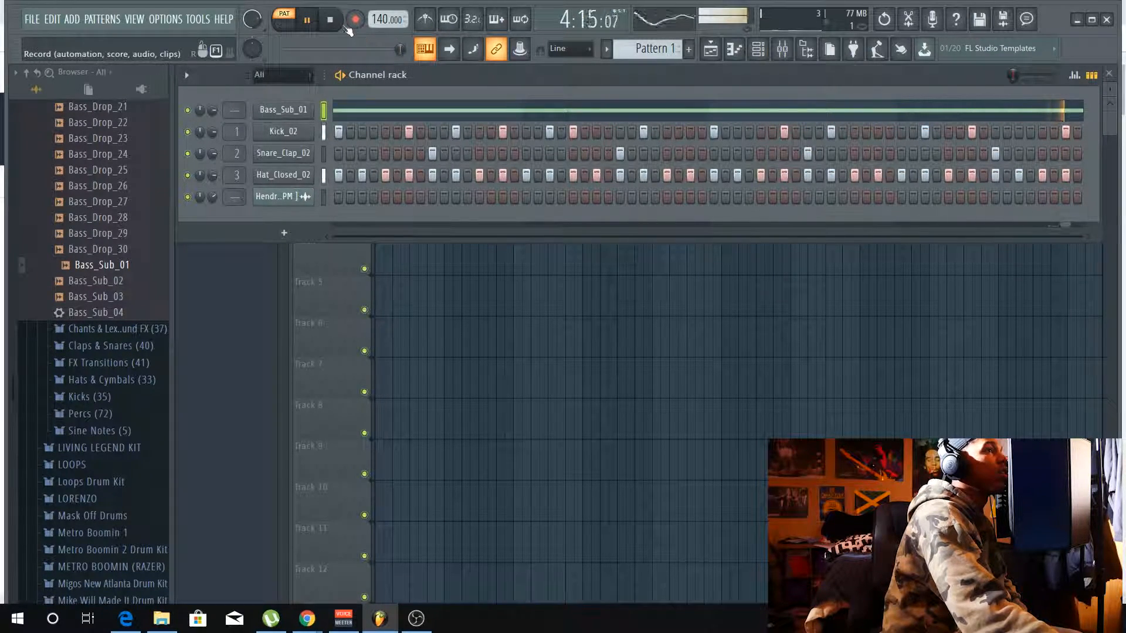
{"action": "left_click", "coordinate": [393, 109]}
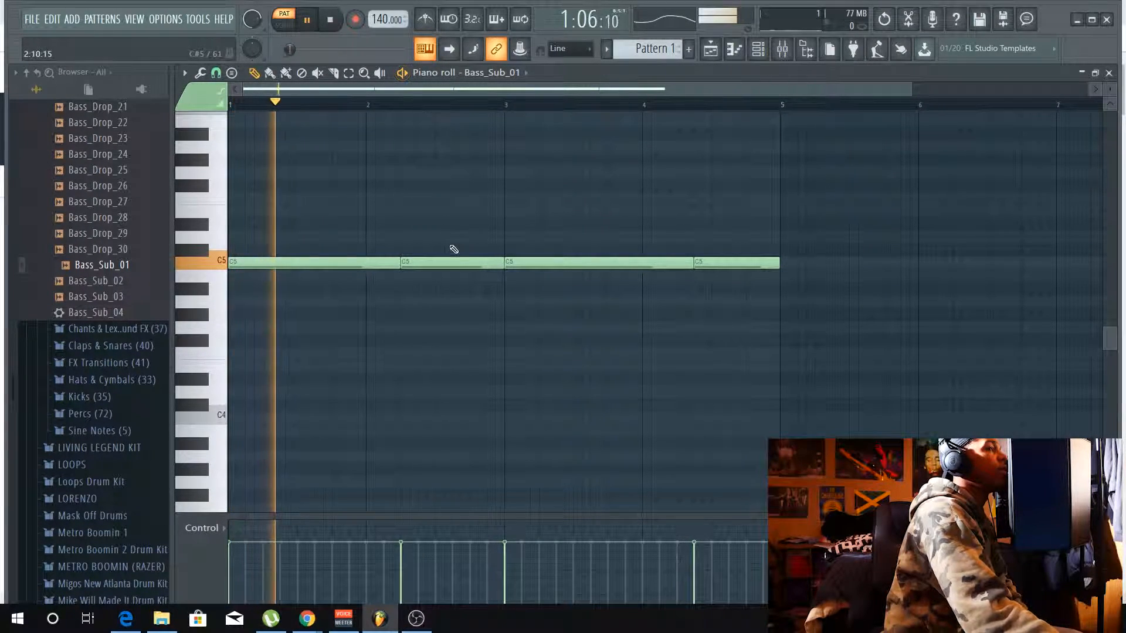
{"action": "left_click_drag", "start_coordinate": [447, 264], "coordinate": [464, 313]}
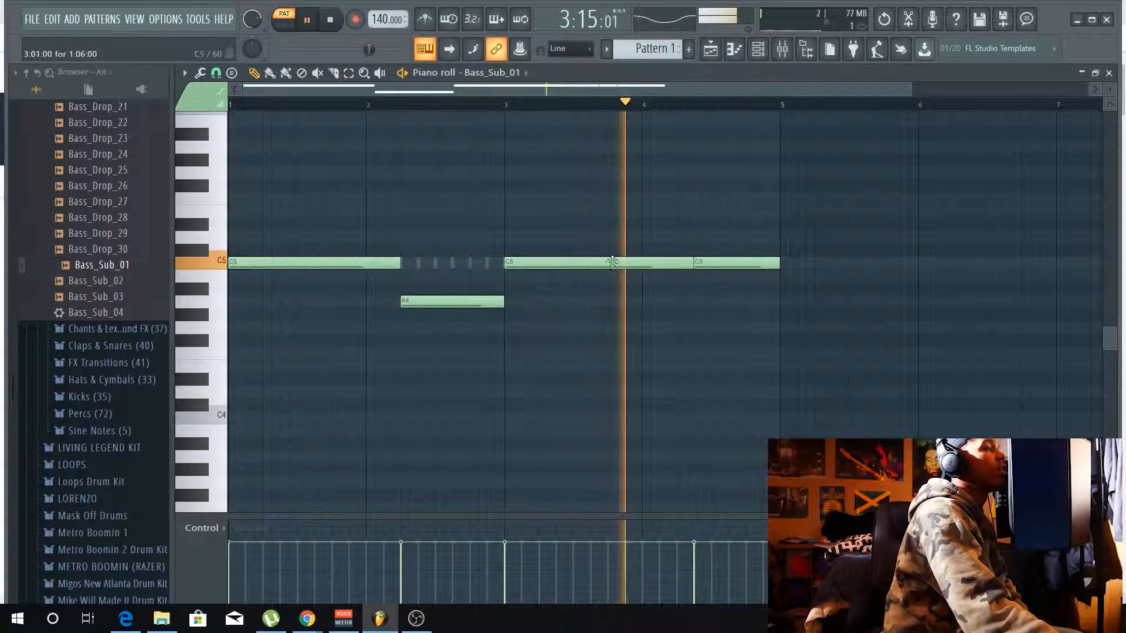
{"action": "left_click_drag", "start_coordinate": [719, 263], "coordinate": [721, 197]}
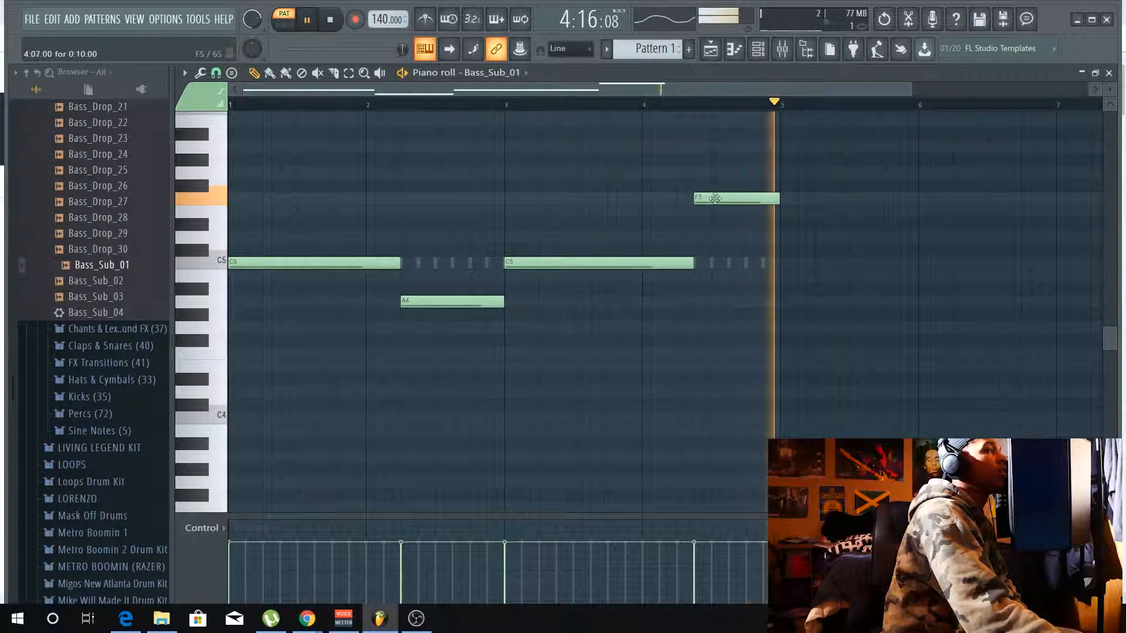
Step: Play the song arrangement, bring the muted drum and bass channels back in, and set Bass_Sub_01's volume to 62%
{"action": "left_click", "coordinate": [723, 50]}
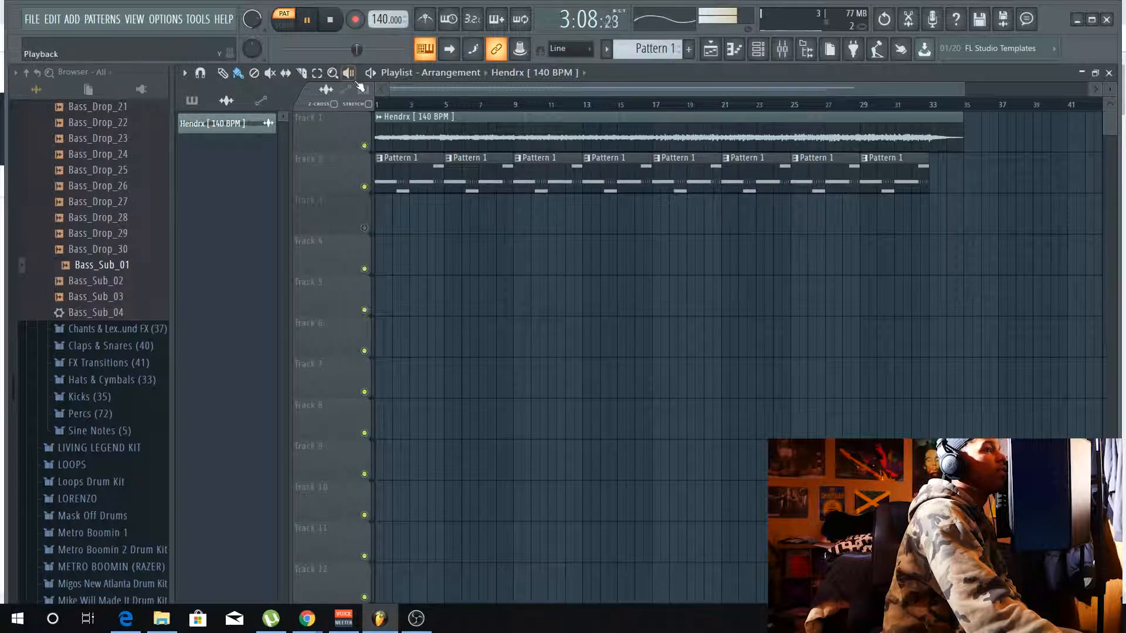
{"action": "left_click", "coordinate": [766, 53]}
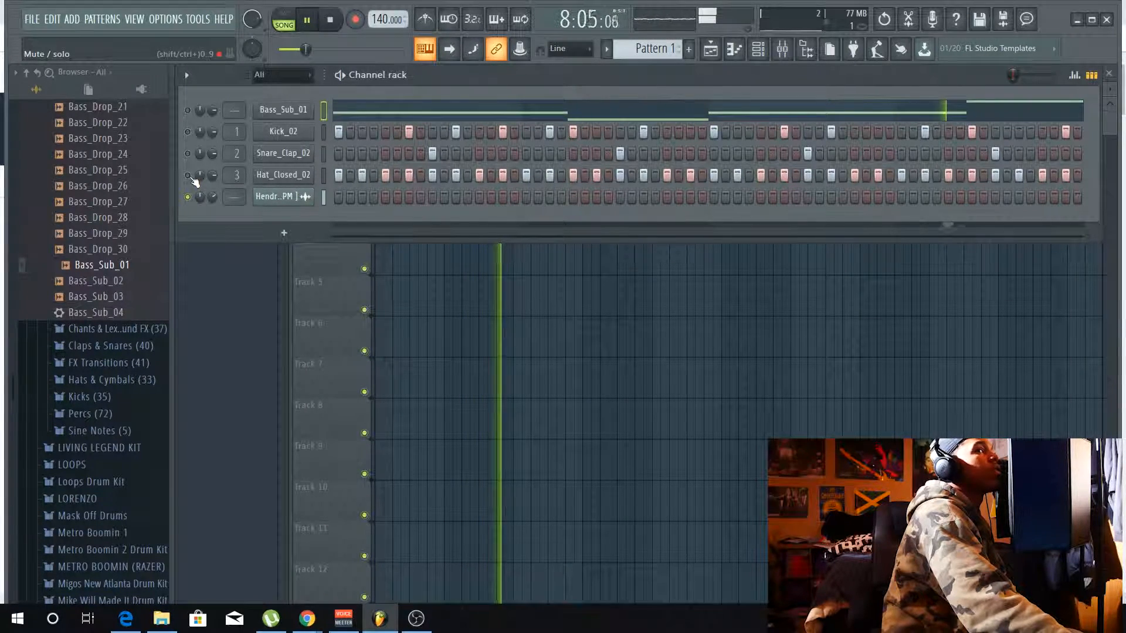
{"action": "left_click", "coordinate": [188, 175]}
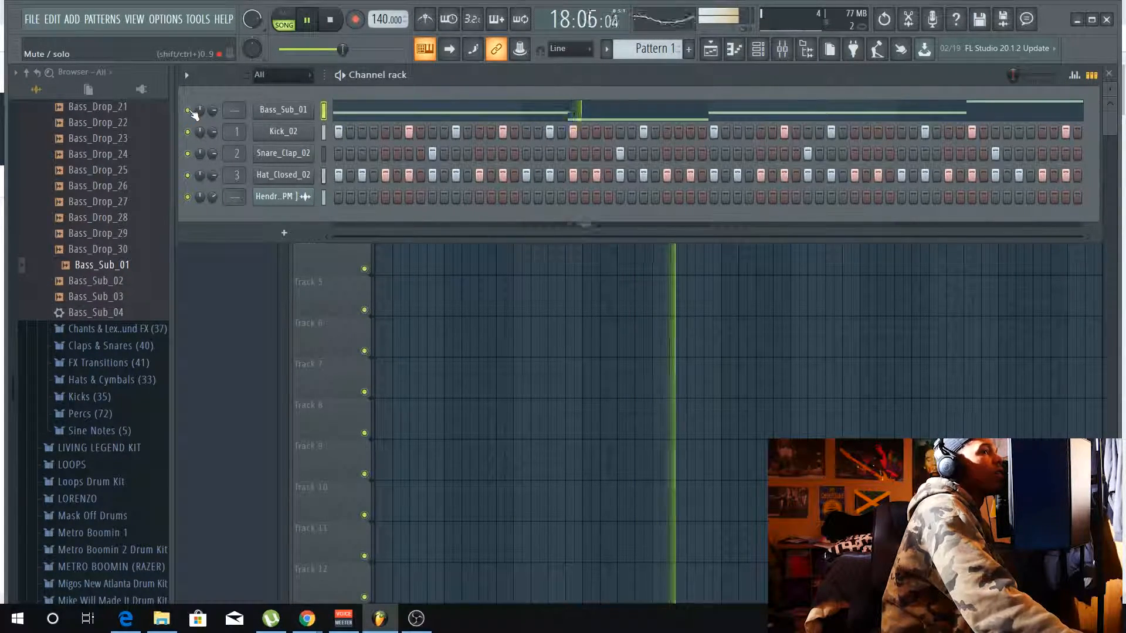
{"action": "left_click_drag", "start_coordinate": [209, 109], "coordinate": [215, 117]}
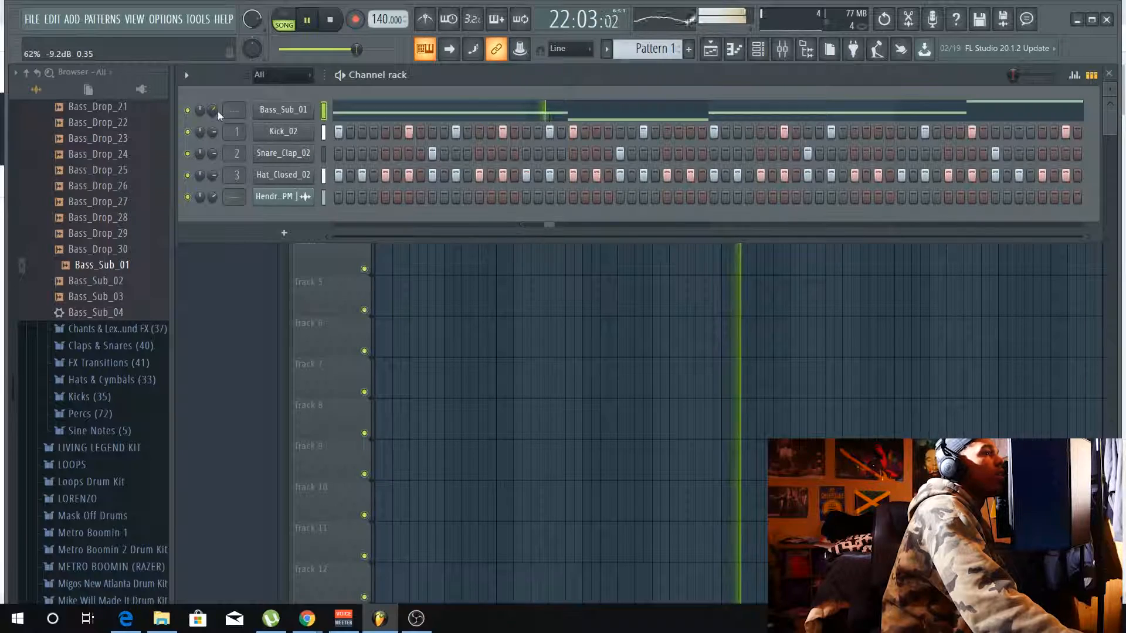